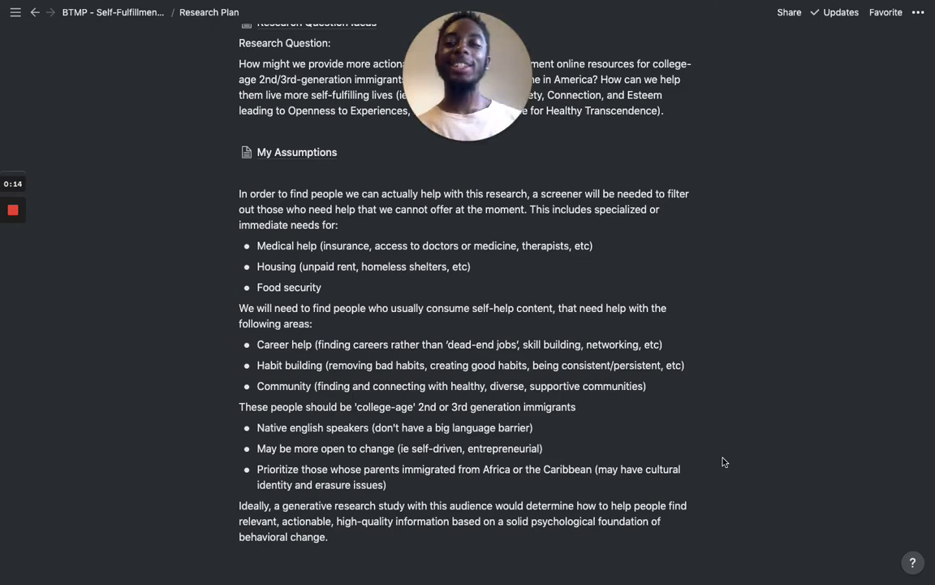
Review the research plan's participant criteria, study purpose, key questions, pre-screen survey and methodology
{"action": "scroll", "coordinate": [658, 319], "scroll_direction": "up", "scroll_amount": 1}
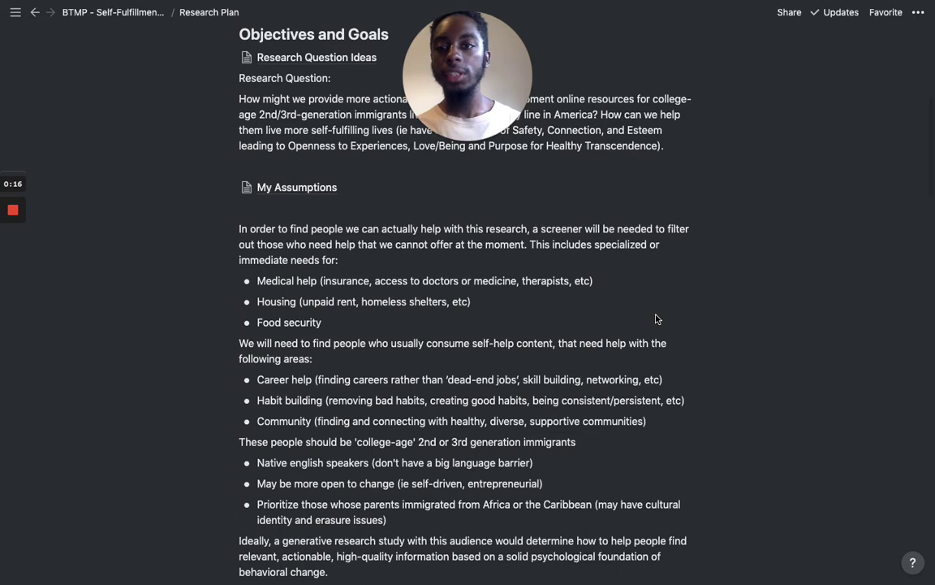
{"action": "scroll", "coordinate": [456, 486], "scroll_direction": "down", "scroll_amount": 3}
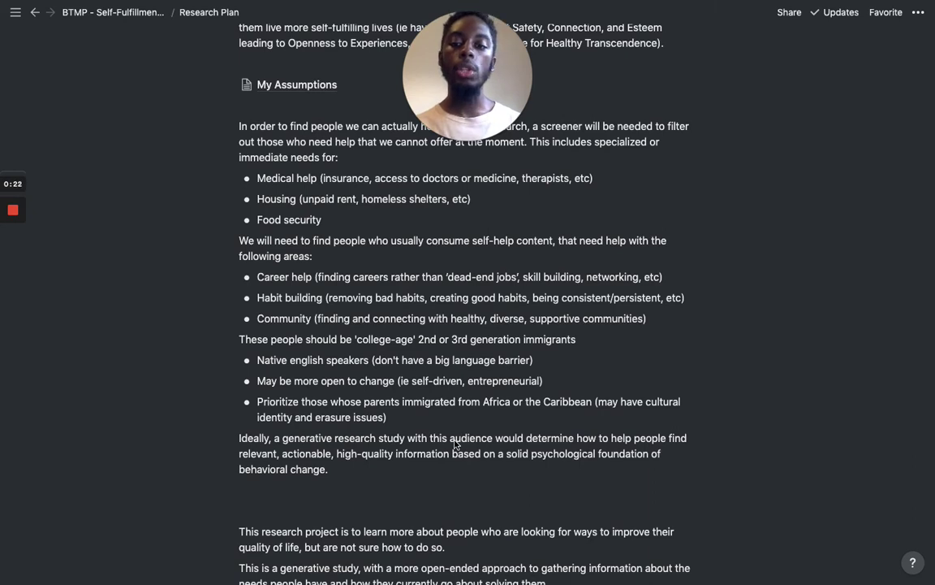
{"action": "scroll", "coordinate": [455, 443], "scroll_direction": "down", "scroll_amount": 3}
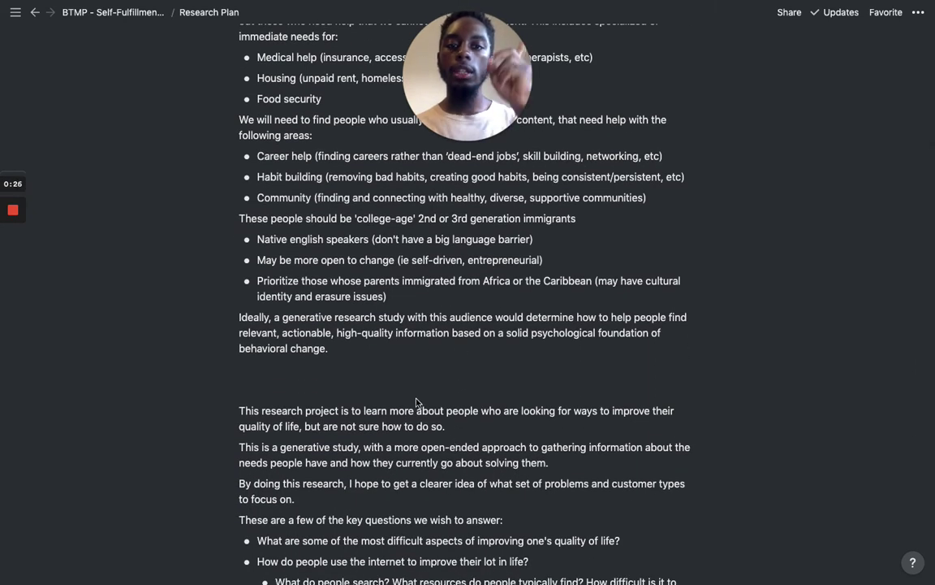
{"action": "scroll", "coordinate": [390, 367], "scroll_direction": "down", "scroll_amount": 5}
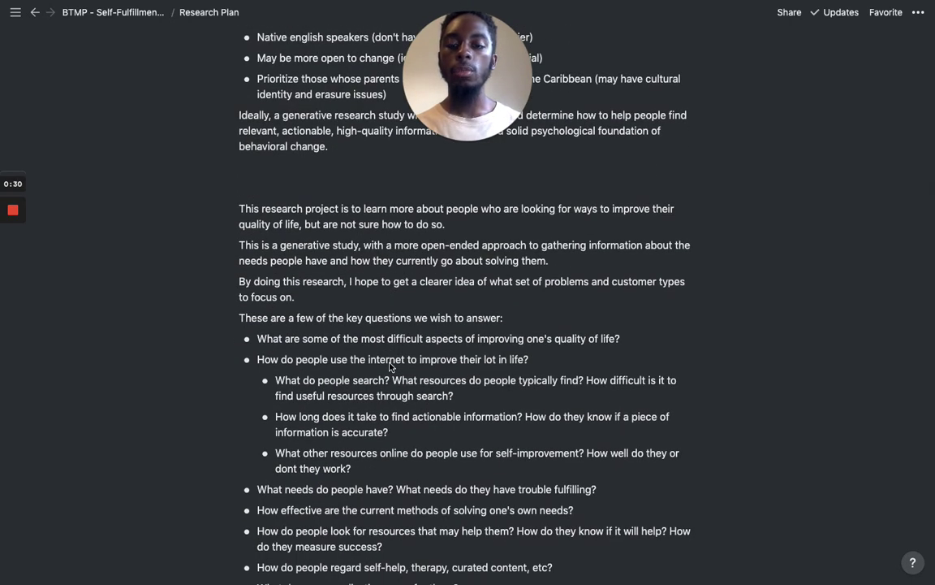
{"action": "scroll", "coordinate": [390, 367], "scroll_direction": "down", "scroll_amount": 1}
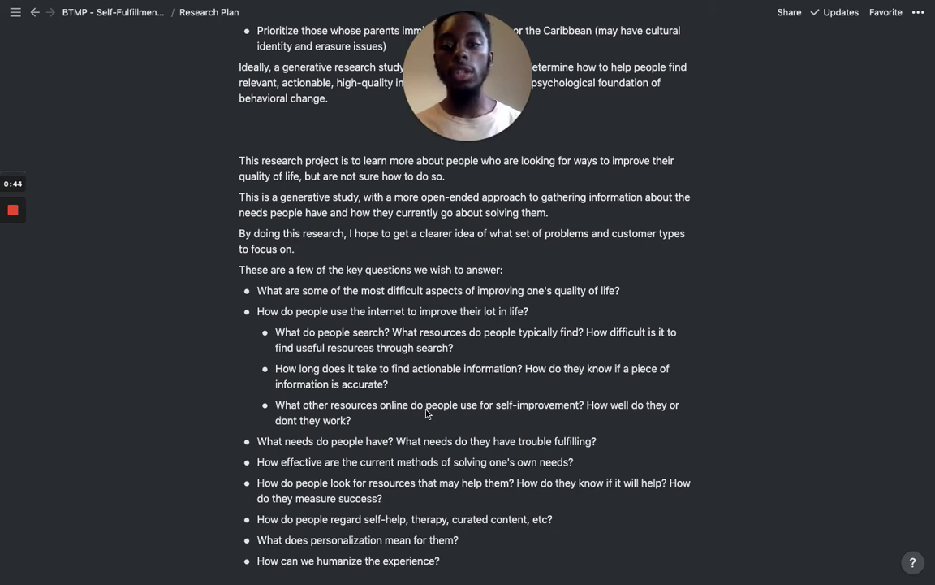
{"action": "scroll", "coordinate": [427, 413], "scroll_direction": "down", "scroll_amount": 2}
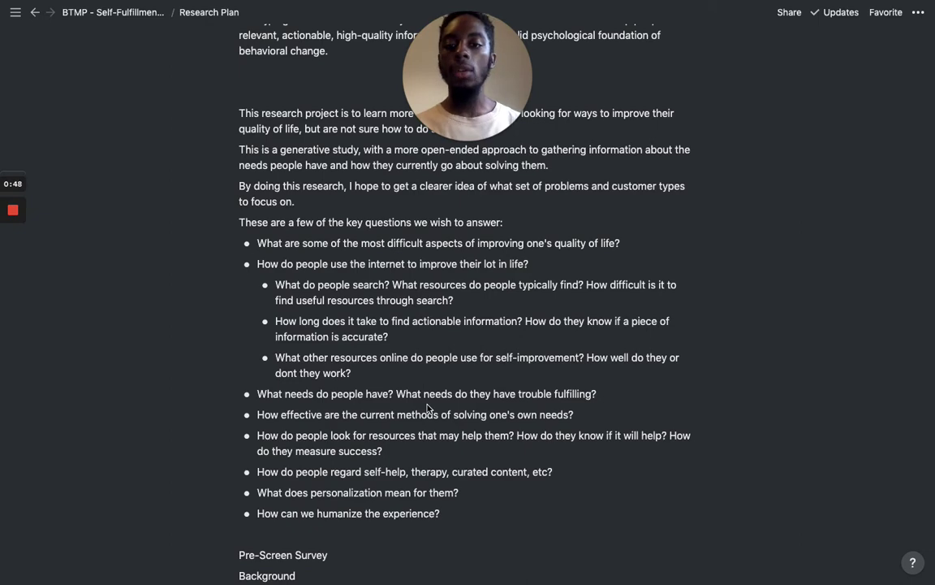
{"action": "scroll", "coordinate": [428, 408], "scroll_direction": "down", "scroll_amount": 10}
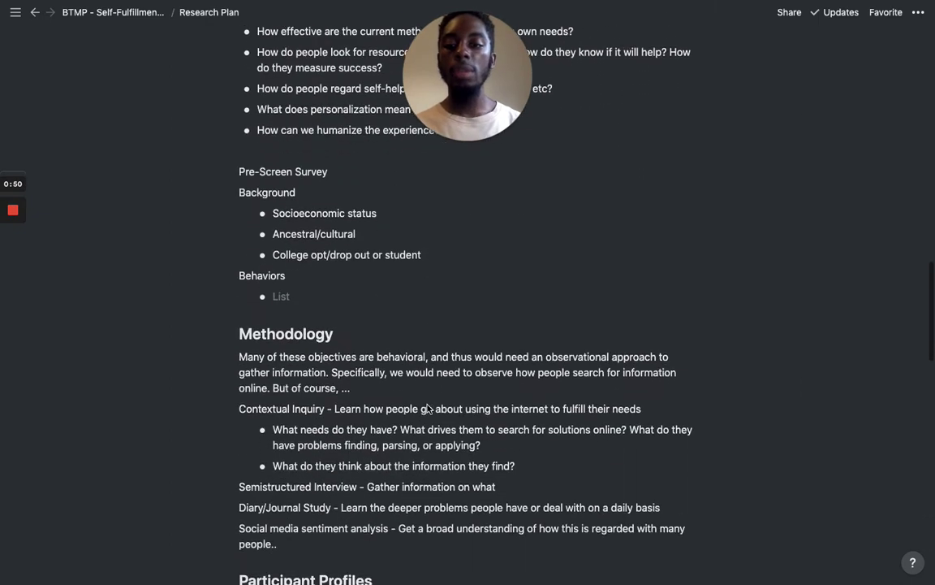
{"action": "scroll", "coordinate": [428, 408], "scroll_direction": "up", "scroll_amount": 3}
{"action": "scroll", "coordinate": [428, 407], "scroll_direction": "up", "scroll_amount": 1}
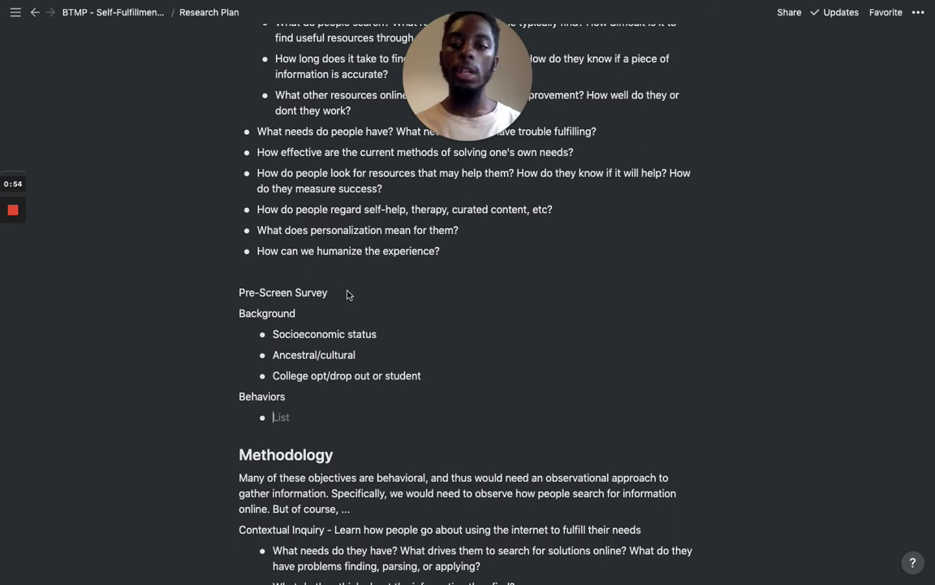
{"action": "scroll", "coordinate": [410, 460], "scroll_direction": "down", "scroll_amount": 5}
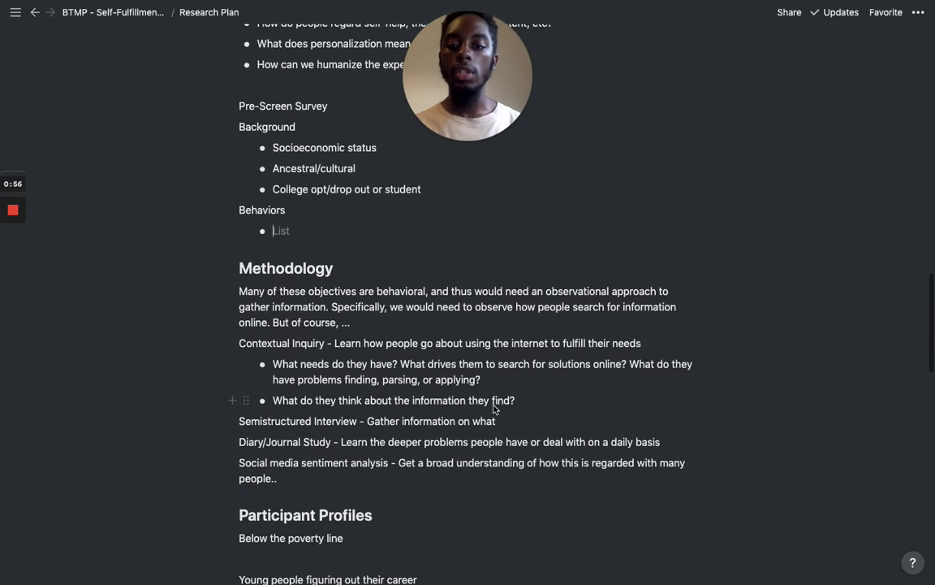
{"action": "scroll", "coordinate": [493, 408], "scroll_direction": "up", "scroll_amount": 11}
{"action": "scroll", "coordinate": [494, 408], "scroll_direction": "up", "scroll_amount": 4}
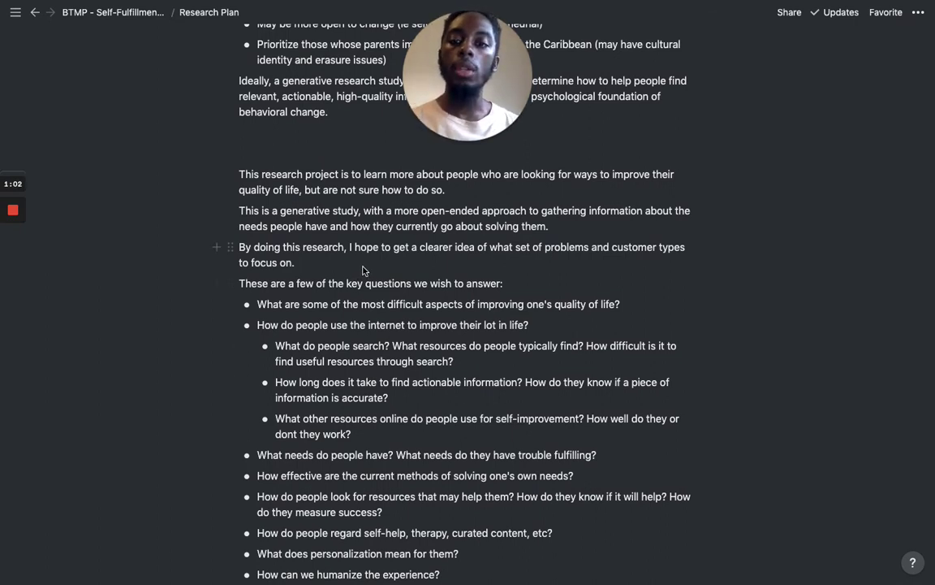
Highlight the research question paragraph under Objectives and Goals, and review the assumptions and participant criteria below it
{"action": "scroll", "coordinate": [363, 270], "scroll_direction": "up", "scroll_amount": 18}
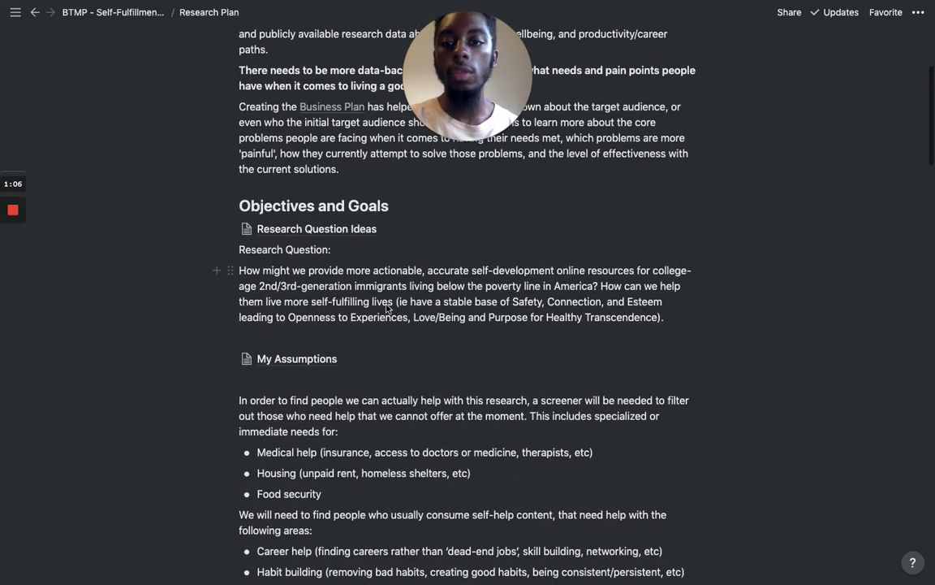
{"action": "triple_click", "coordinate": [351, 278]}
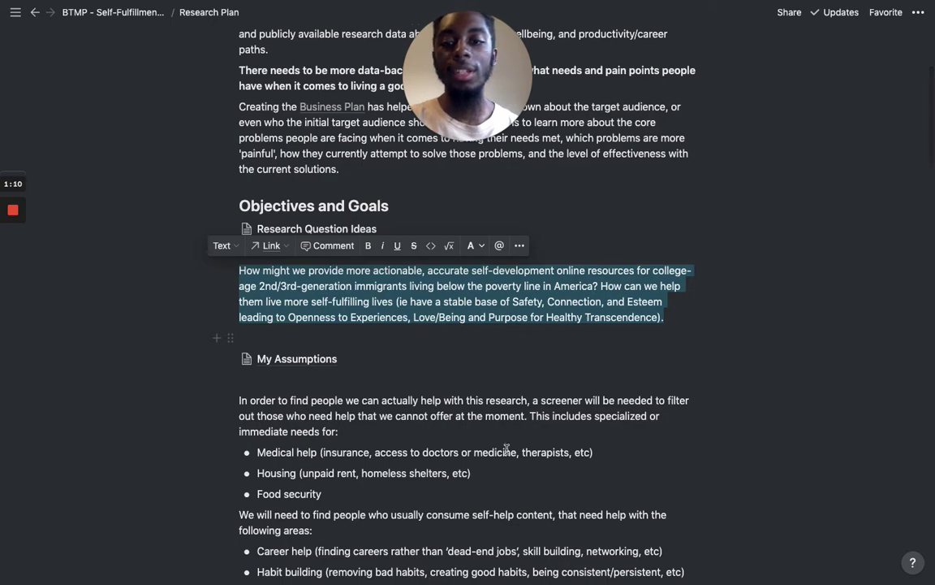
{"action": "scroll", "coordinate": [507, 449], "scroll_direction": "down", "scroll_amount": 2}
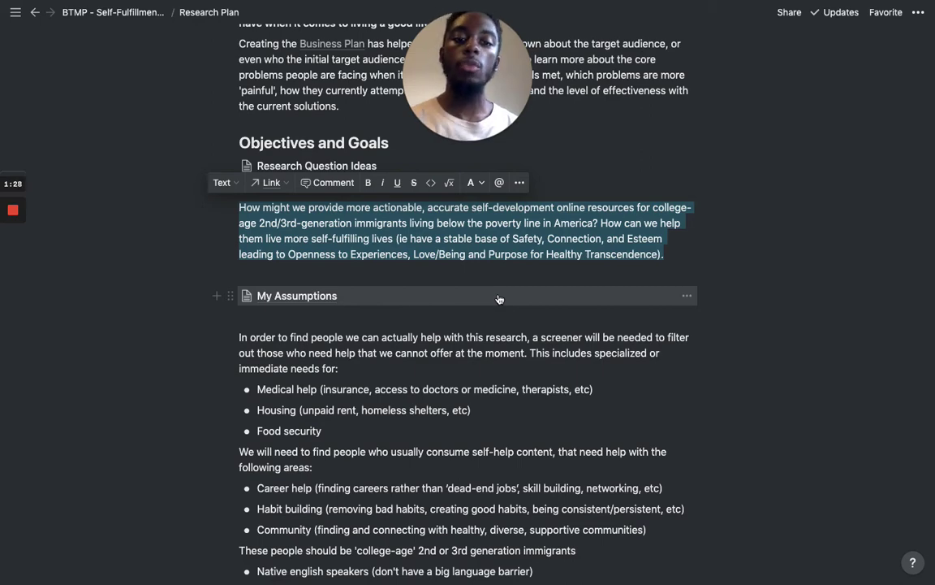
{"action": "scroll", "coordinate": [496, 309], "scroll_direction": "down", "scroll_amount": 5}
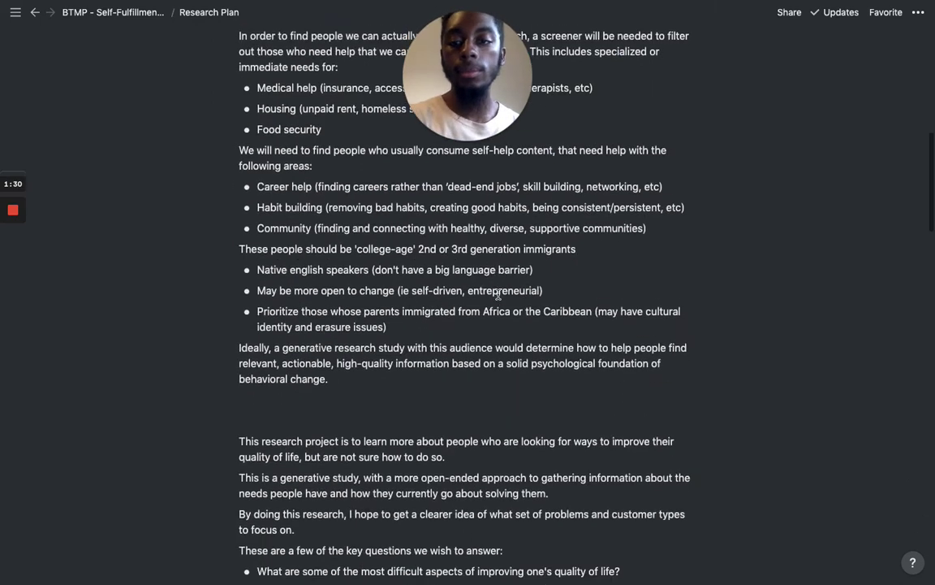
{"action": "left_click", "coordinate": [477, 347]}
Read through the study's purpose and its key questions, including the nested ones about using the internet for self-improvement
{"action": "scroll", "coordinate": [477, 350], "scroll_direction": "down", "scroll_amount": 2}
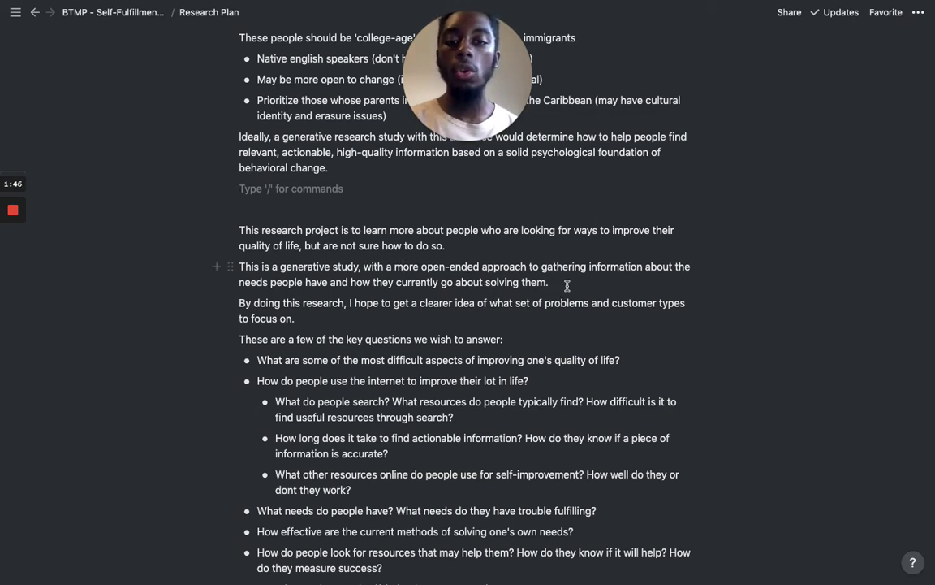
{"action": "scroll", "coordinate": [553, 284], "scroll_direction": "down", "scroll_amount": 1}
{"action": "scroll", "coordinate": [568, 285], "scroll_direction": "down", "scroll_amount": 2}
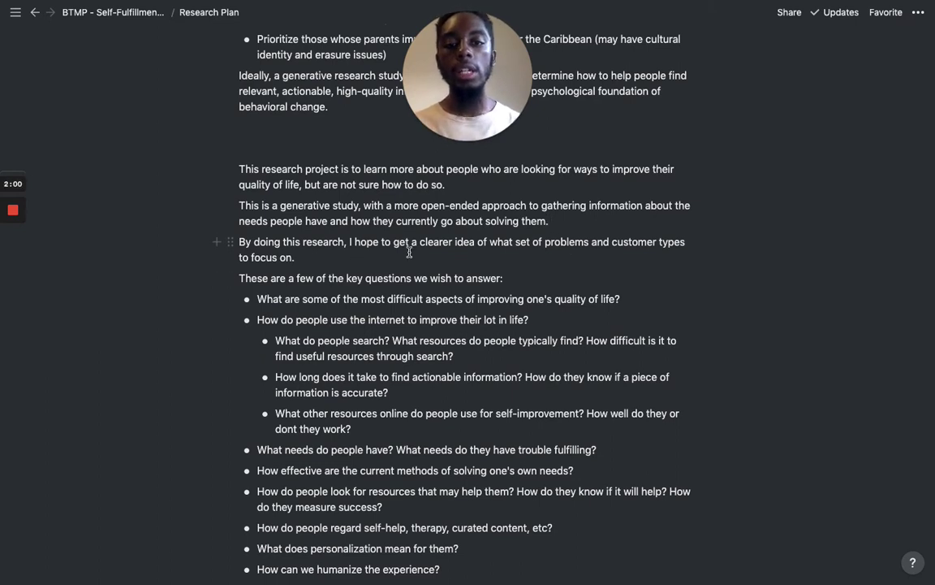
{"action": "left_click", "coordinate": [330, 263]}
{"action": "scroll", "coordinate": [331, 263], "scroll_direction": "down", "scroll_amount": 2}
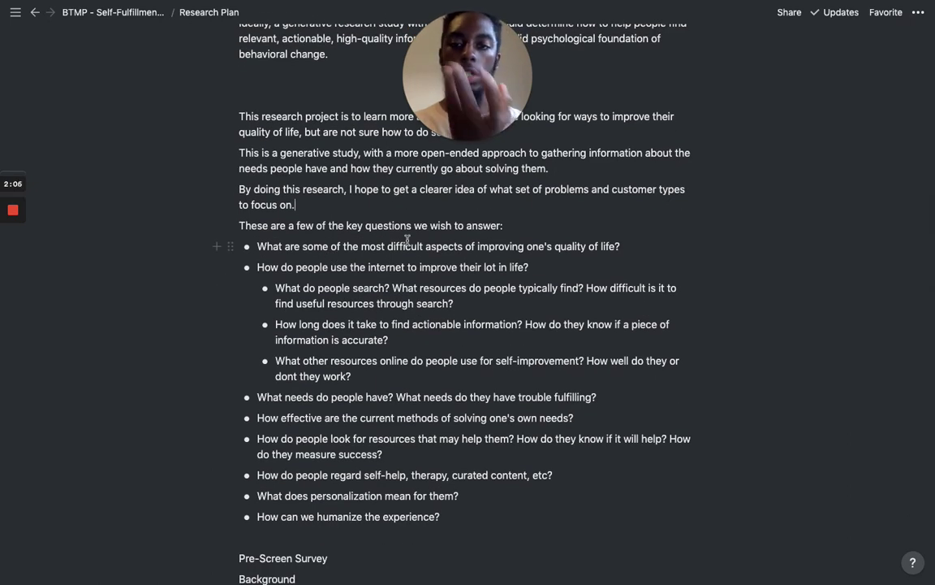
{"action": "scroll", "coordinate": [336, 260], "scroll_direction": "down", "scroll_amount": 1}
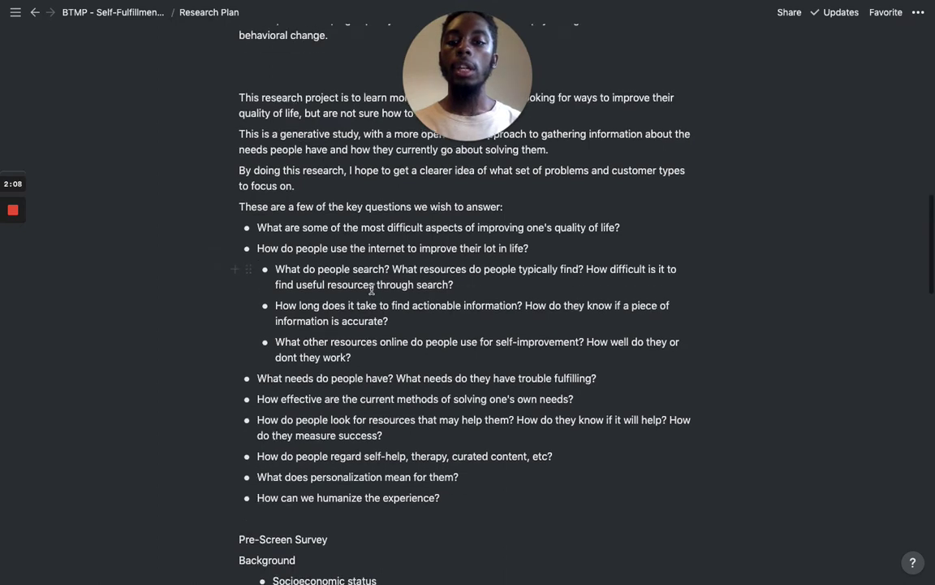
{"action": "scroll", "coordinate": [372, 289], "scroll_direction": "down", "scroll_amount": 1}
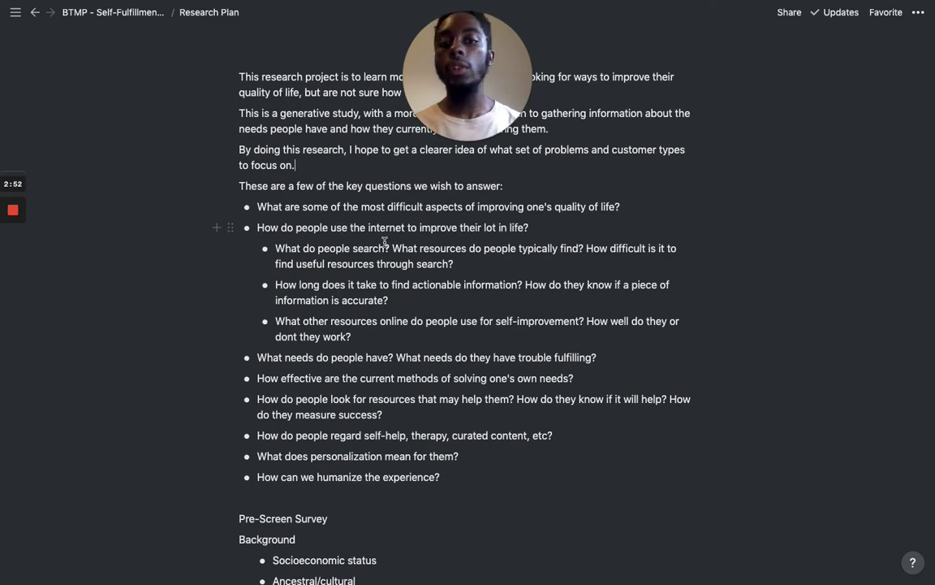
{"action": "scroll", "coordinate": [304, 255], "scroll_direction": "down", "scroll_amount": 2}
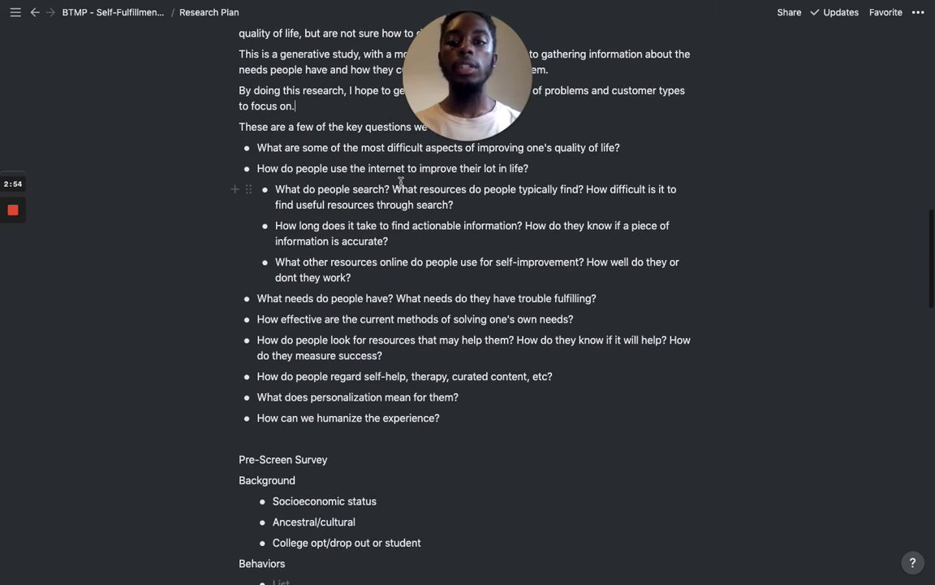
{"action": "scroll", "coordinate": [397, 175], "scroll_direction": "up", "scroll_amount": 1}
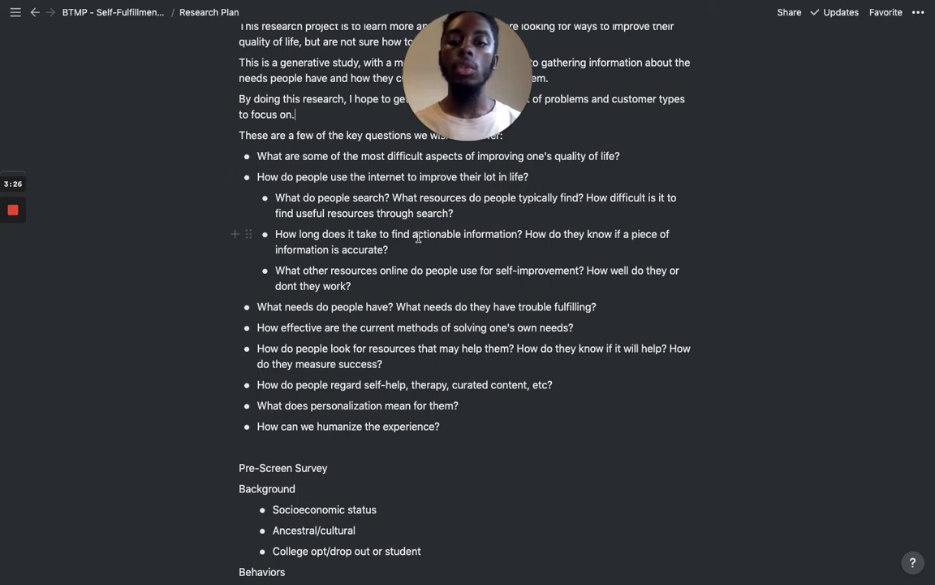
{"action": "scroll", "coordinate": [418, 238], "scroll_direction": "up", "scroll_amount": 1}
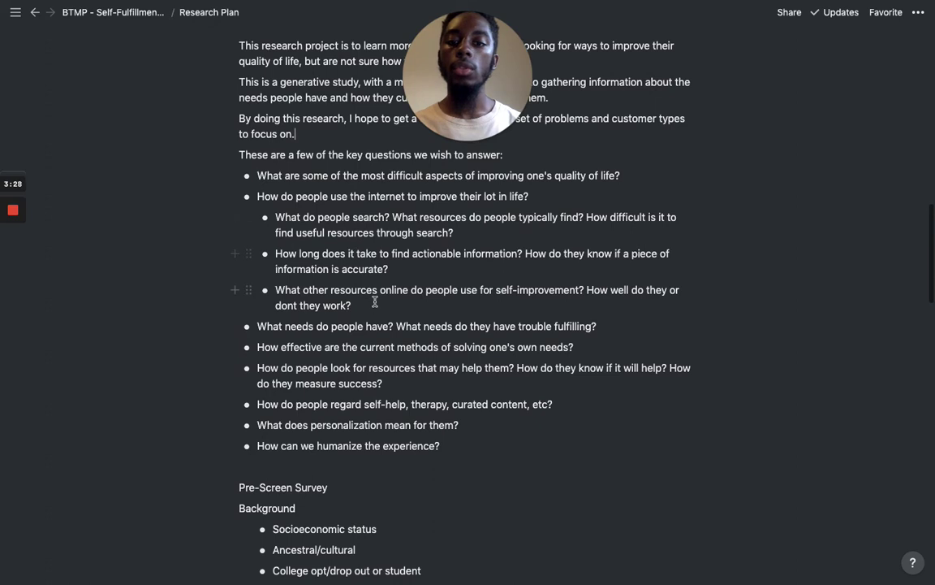
{"action": "scroll", "coordinate": [375, 302], "scroll_direction": "down", "scroll_amount": 1}
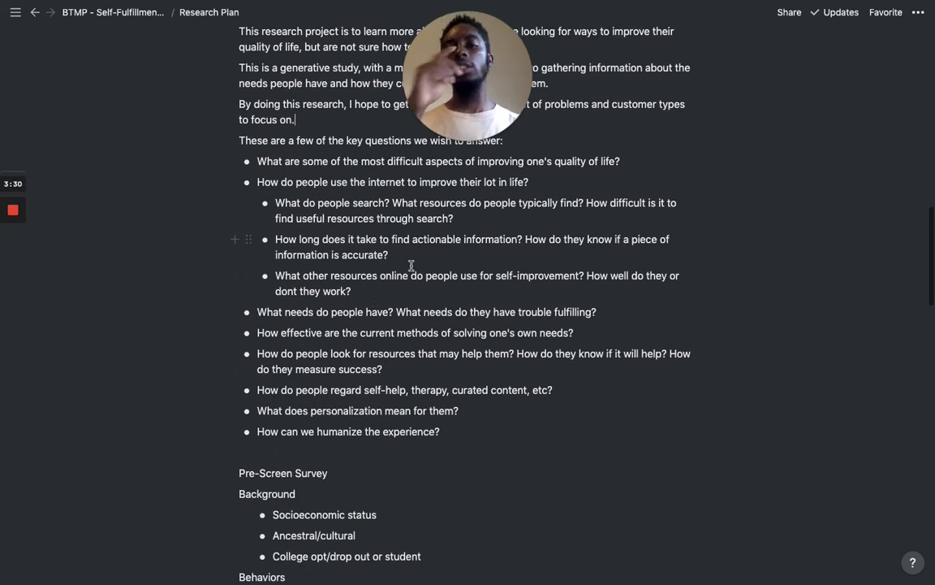
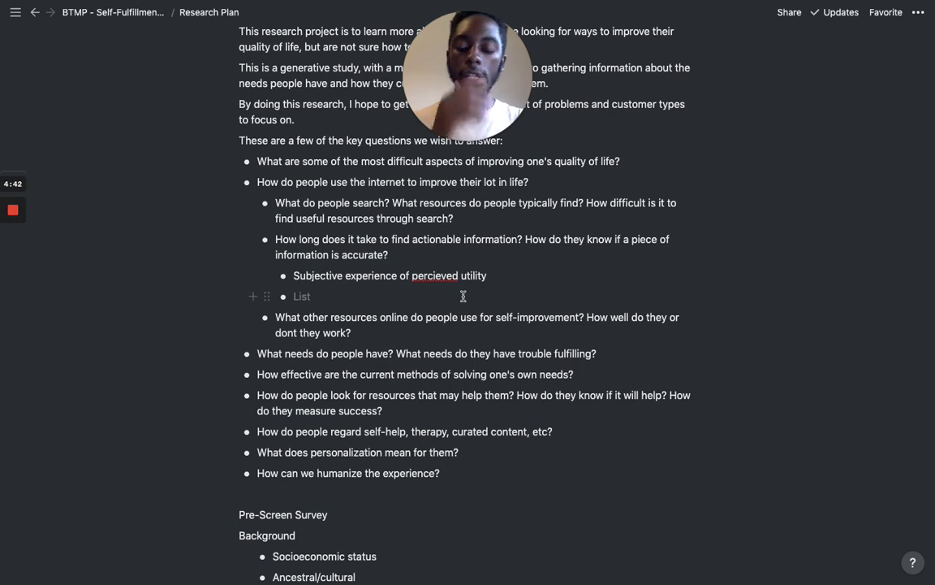
Fill the empty nested bullet under the actionable-information question with "First impression vs retrospective"
{"action": "type", "text": "Fir"}
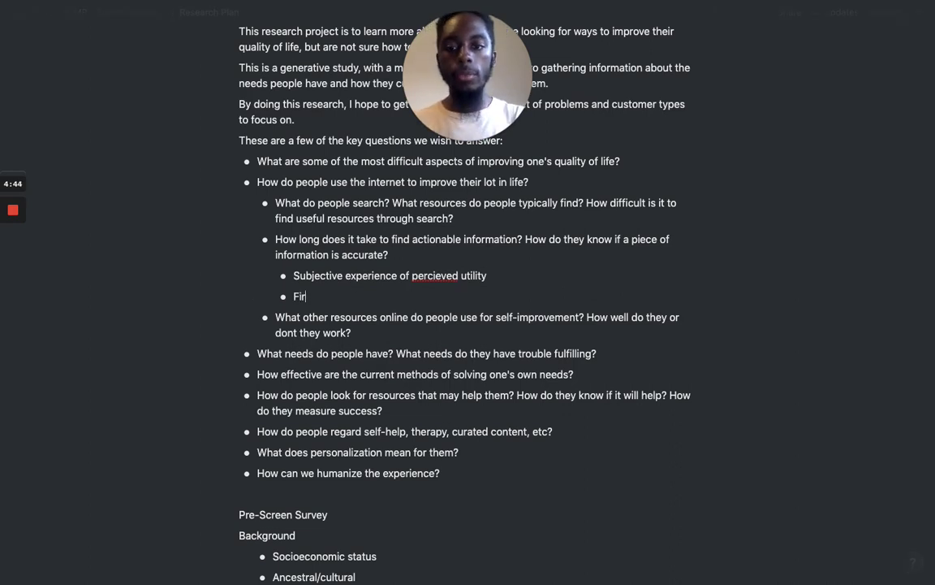
{"action": "type", "text": "st time"}
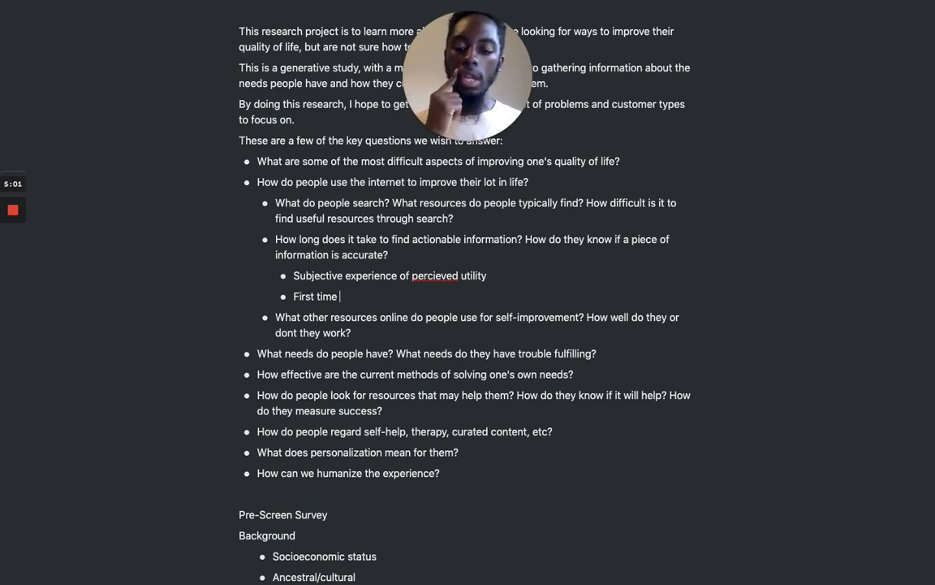
{"action": "key", "text": "BackSpace"}
{"action": "key", "text": "BackSpace"}
{"action": "key", "text": "BackSpace"}
{"action": "key", "text": "BackSpace"}
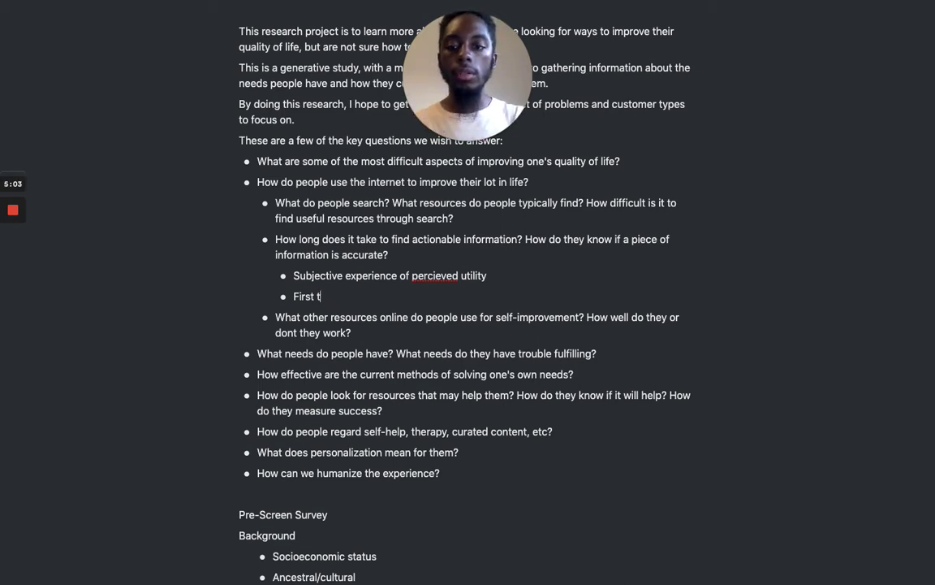
{"action": "type", "text": "impression vs"}
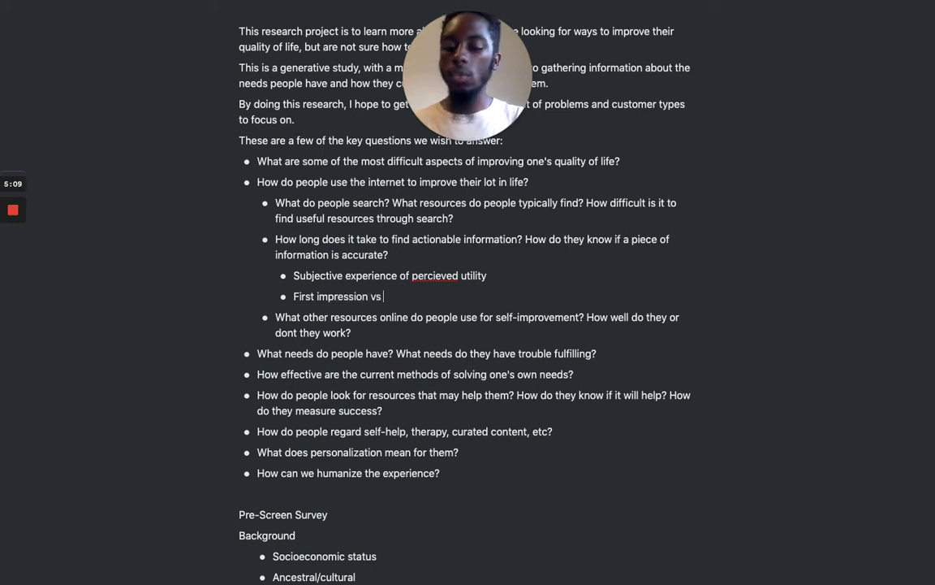
{"action": "type", "text": " r"}
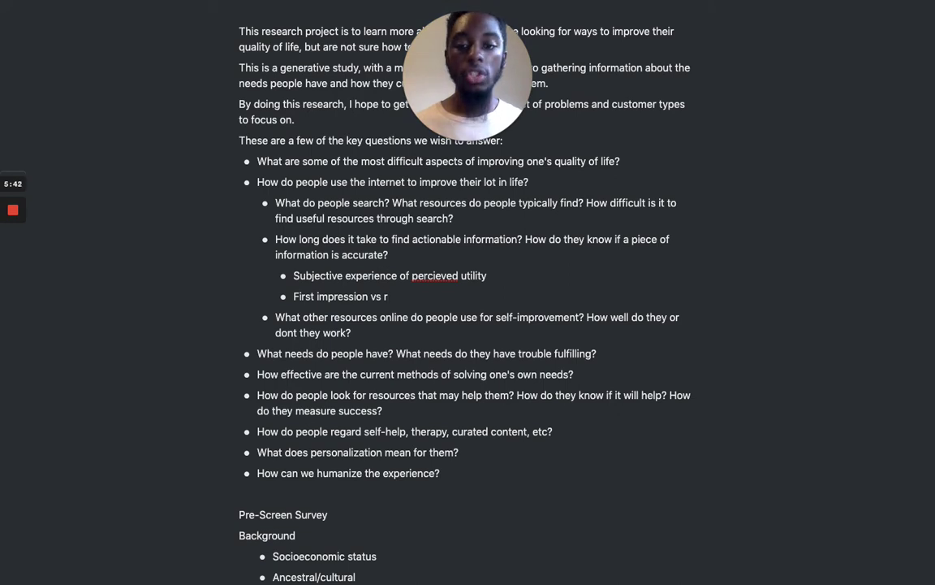
{"action": "type", "text": "etro"}
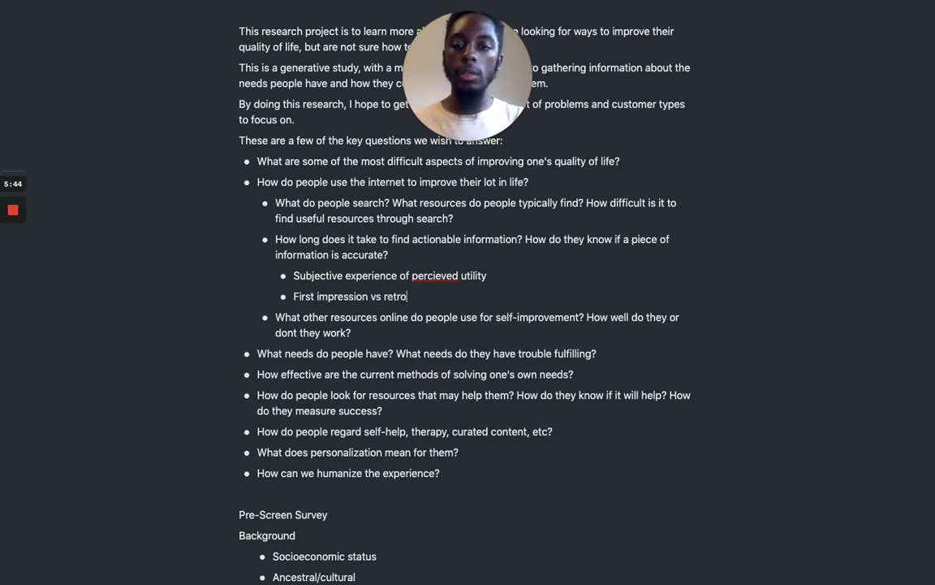
{"action": "type", "text": "spective"}
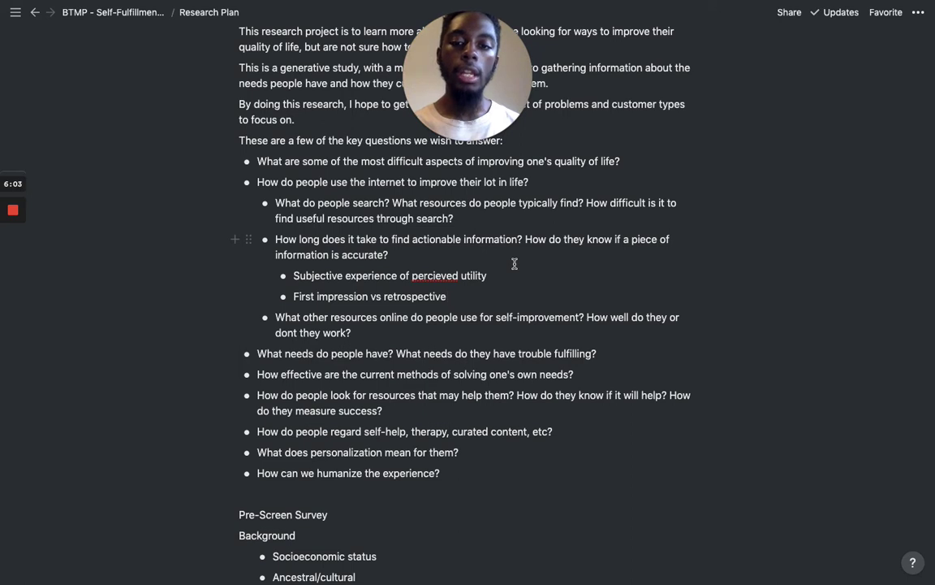
Add a nested bullet under the question about other online self-improvement resources, reading "Such as community groups (reddit, discord,"
{"action": "left_click", "coordinate": [368, 297]}
{"action": "key", "text": "BackSpace"}
{"action": "key", "text": "End"}
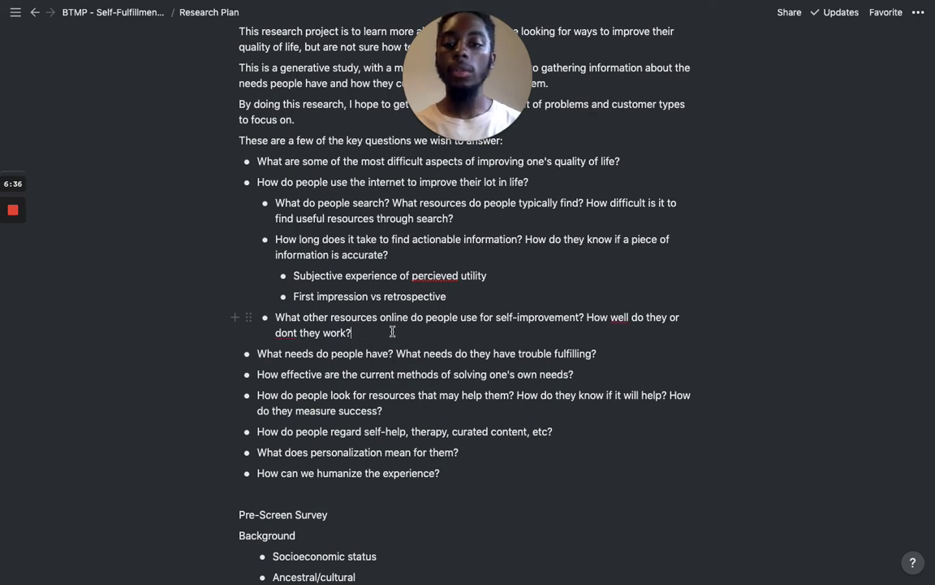
{"action": "scroll", "coordinate": [342, 327], "scroll_direction": "down", "scroll_amount": 1}
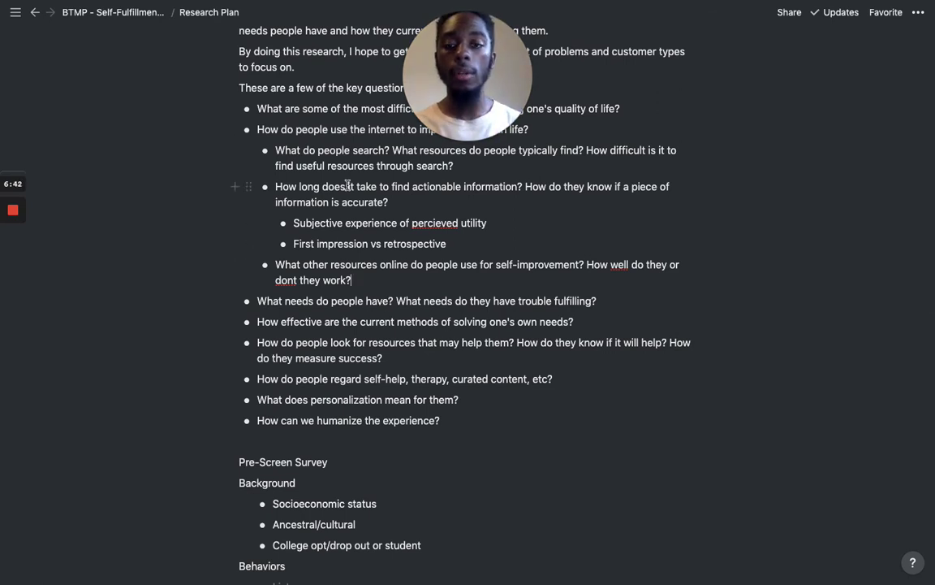
{"action": "scroll", "coordinate": [333, 292], "scroll_direction": "down", "scroll_amount": 1}
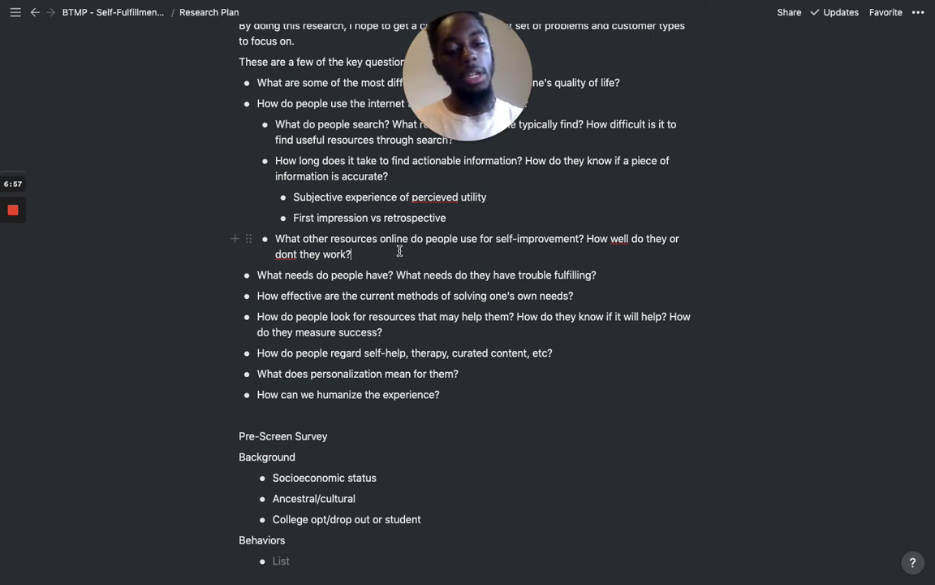
{"action": "key", "text": "Return"}
{"action": "key", "text": "Tab"}
{"action": "type", "text": "S"}
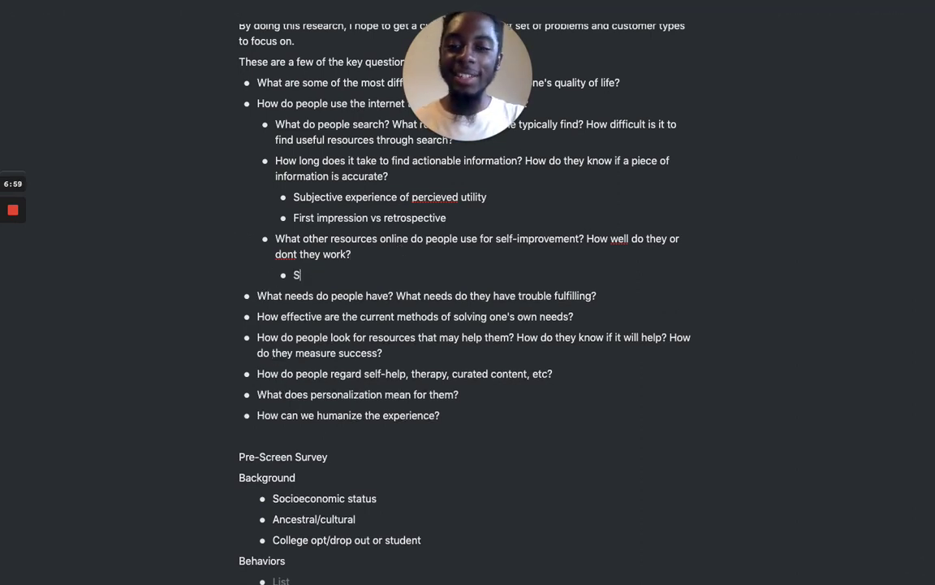
{"action": "type", "text": "uch as co"}
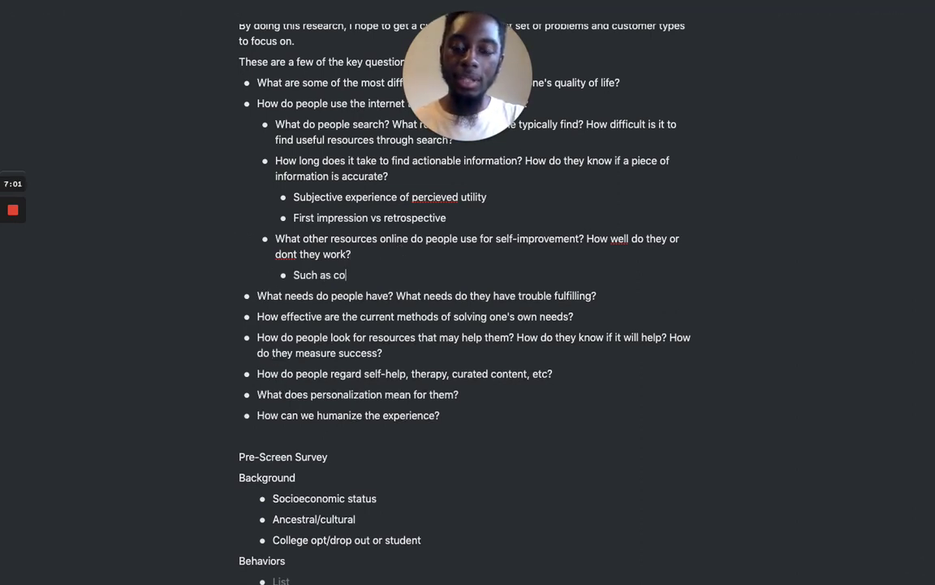
{"action": "type", "text": "mmunity groups ("}
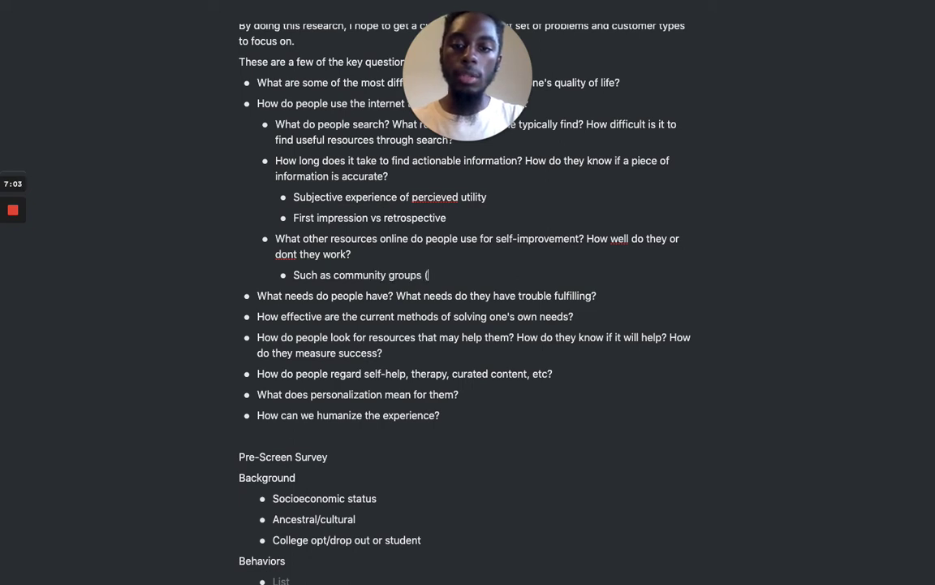
{"action": "type", "text": "reddit, disco"}
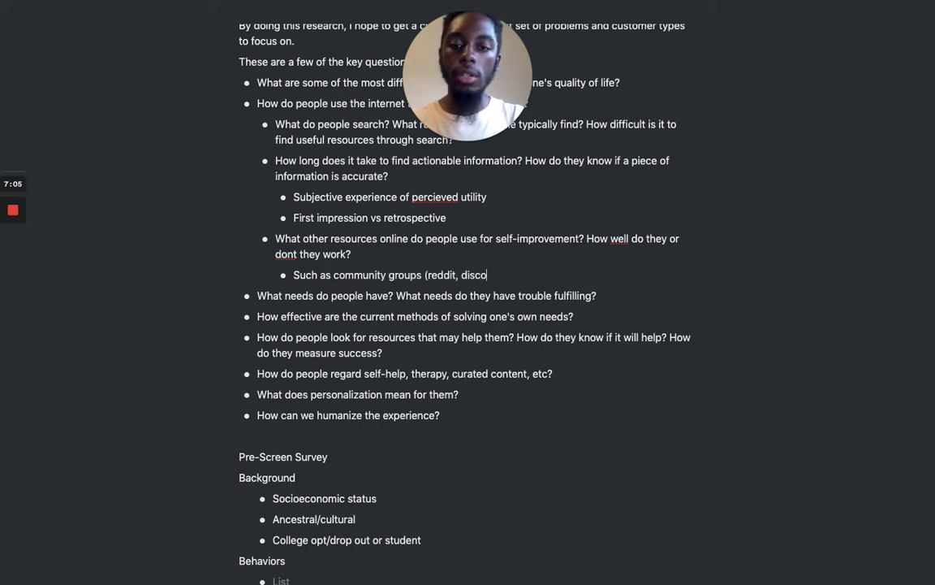
{"action": "type", "text": "rd, so"}
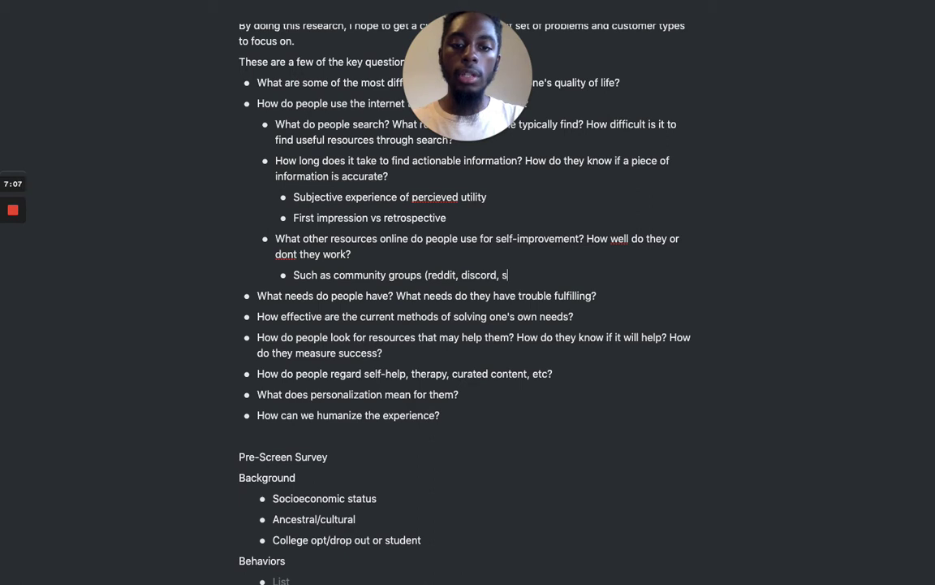
{"action": "key", "text": "BackSpace"}
{"action": "key", "text": "BackSpace"}
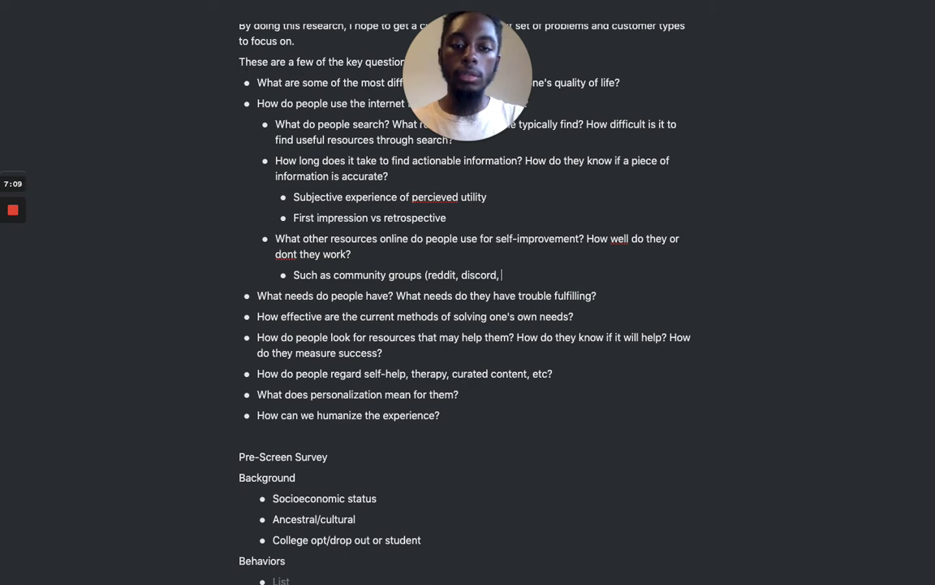
{"action": "type", "text": "s"}
{"action": "key", "text": "BackSpace"}
{"action": "type", "text": "a"}
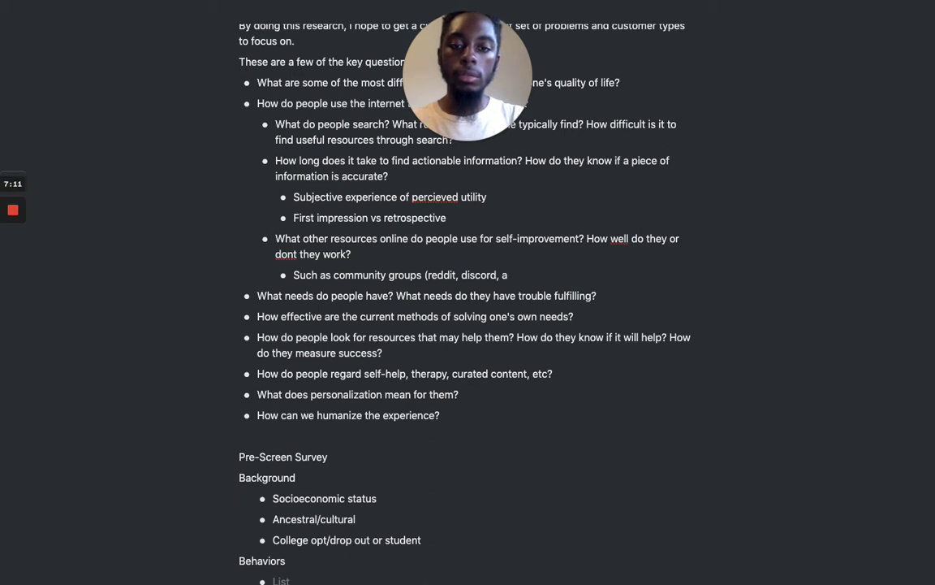
{"action": "key", "text": "BackSpace"}
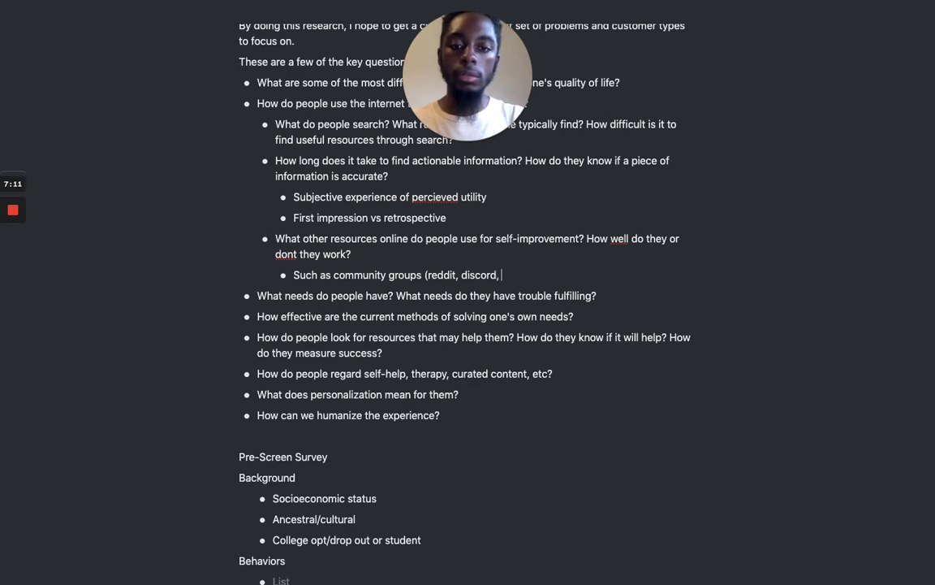
{"action": "left_click", "coordinate": [421, 277]}
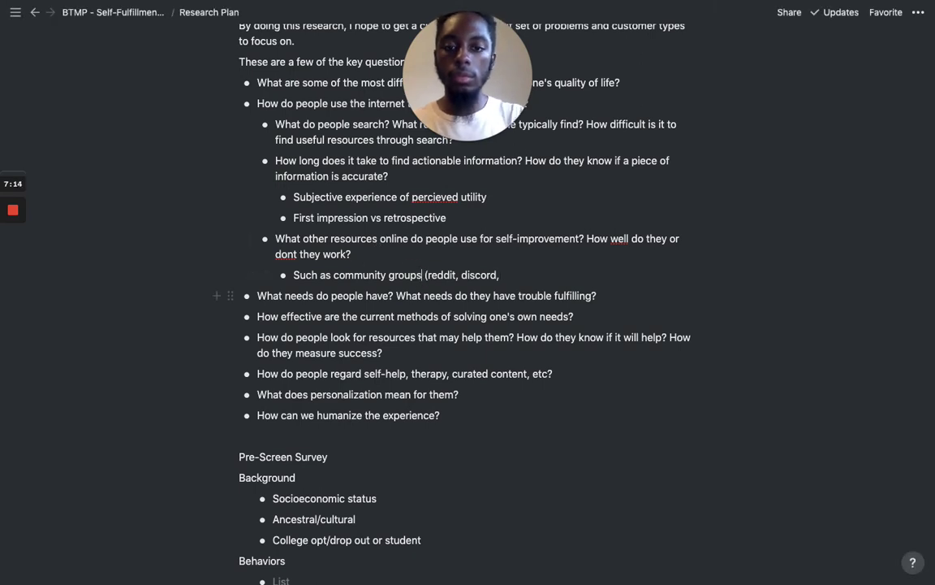
{"action": "type", "text": "/"}
{"action": "key", "text": "BackSpace"}
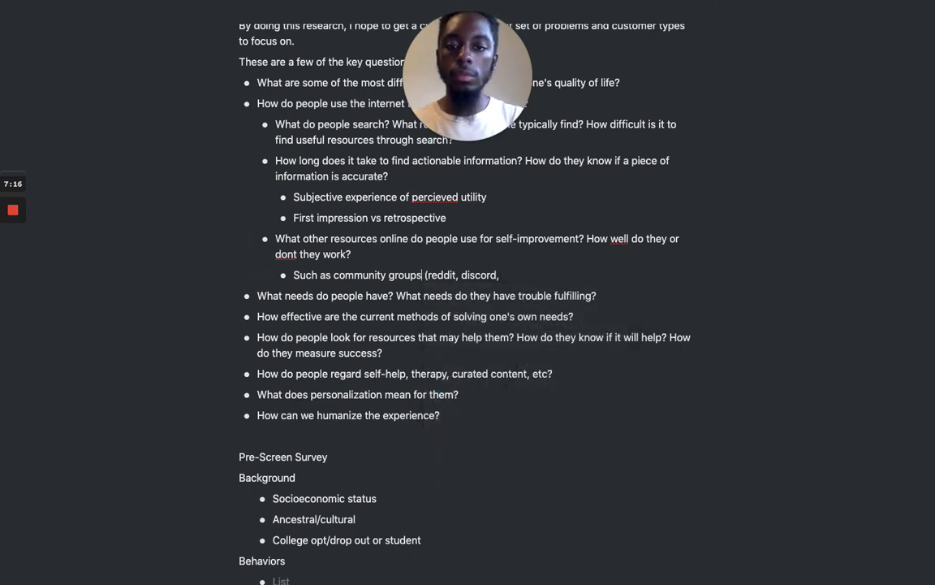
Insert "social media" before "community groups" in the nested bullet of example resources
{"action": "double_click", "coordinate": [369, 275]}
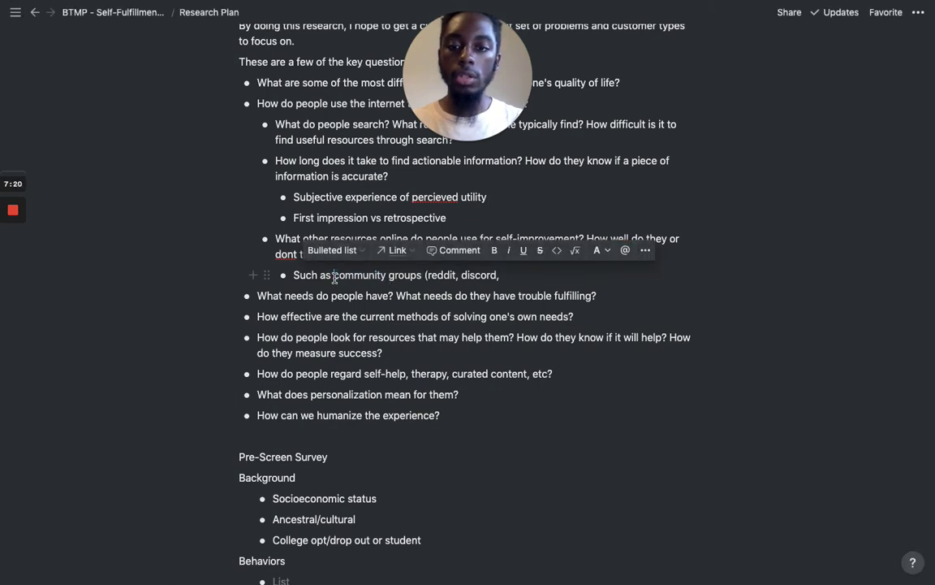
{"action": "left_click", "coordinate": [333, 276]}
{"action": "type", "text": "sou"}
{"action": "key", "text": "BackSpace"}
{"action": "key", "text": "BackSpace"}
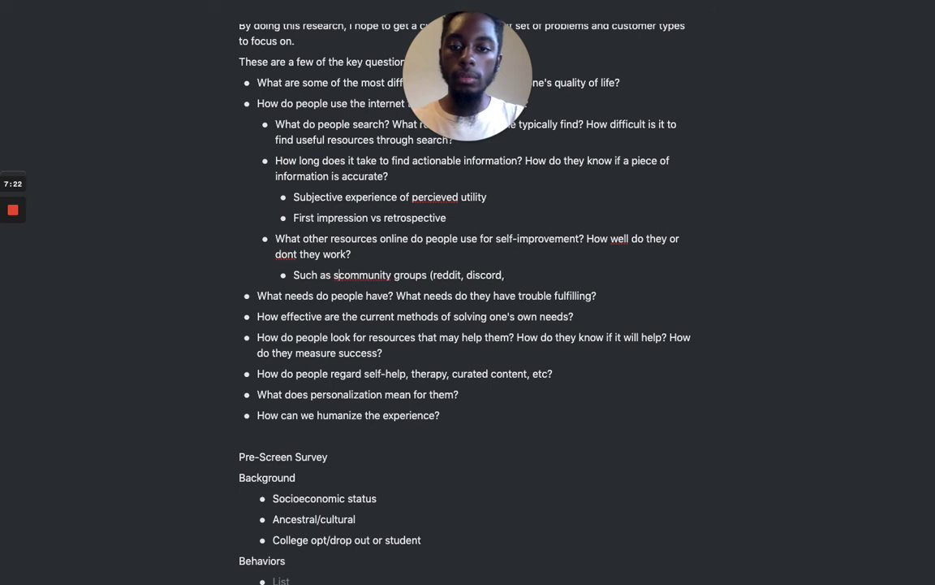
{"action": "type", "text": "ocial media"}
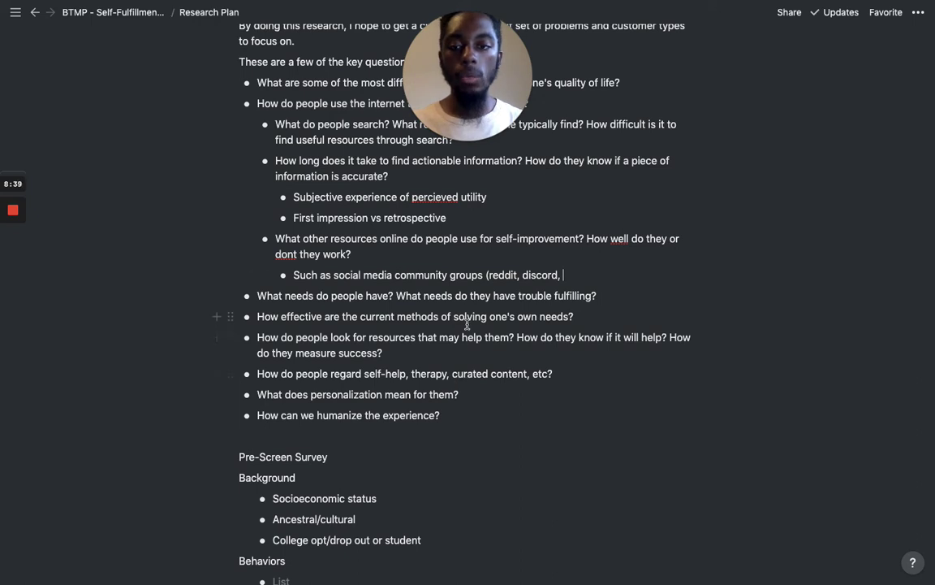
Add a question after the online-resources question, at its same nesting level: "How do they select what information to consume?"
{"action": "key", "text": "Return"}
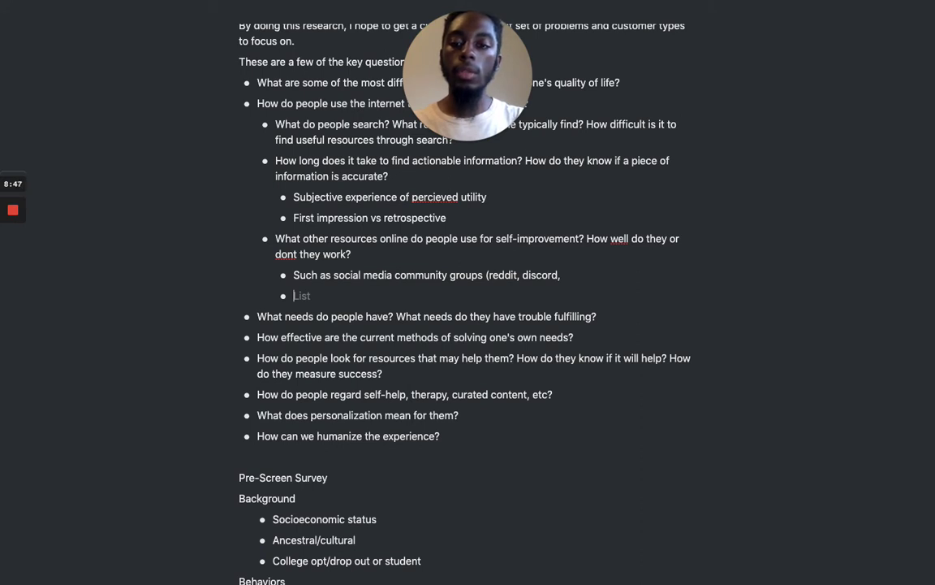
{"action": "key", "text": "shift+Tab"}
{"action": "type", "text": "How do "}
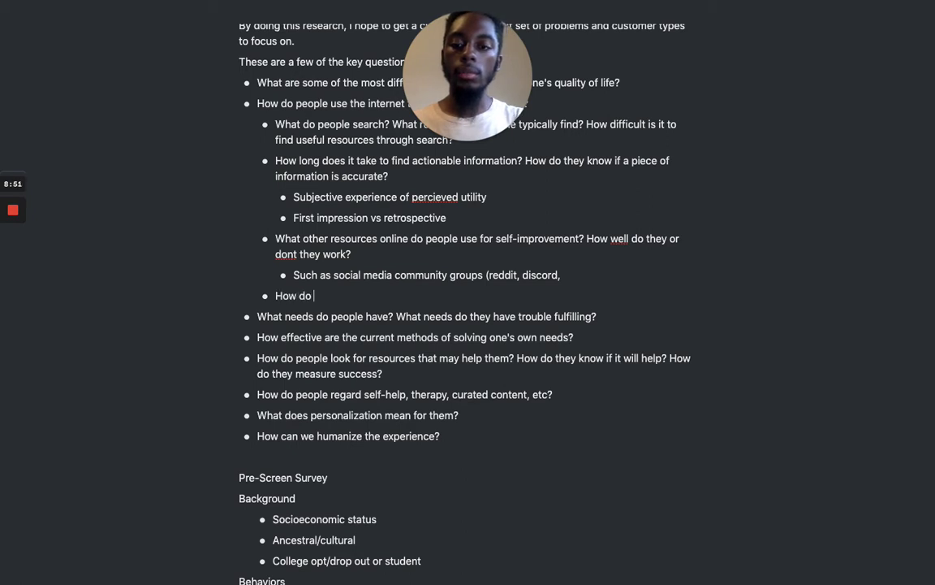
{"action": "type", "text": "they "}
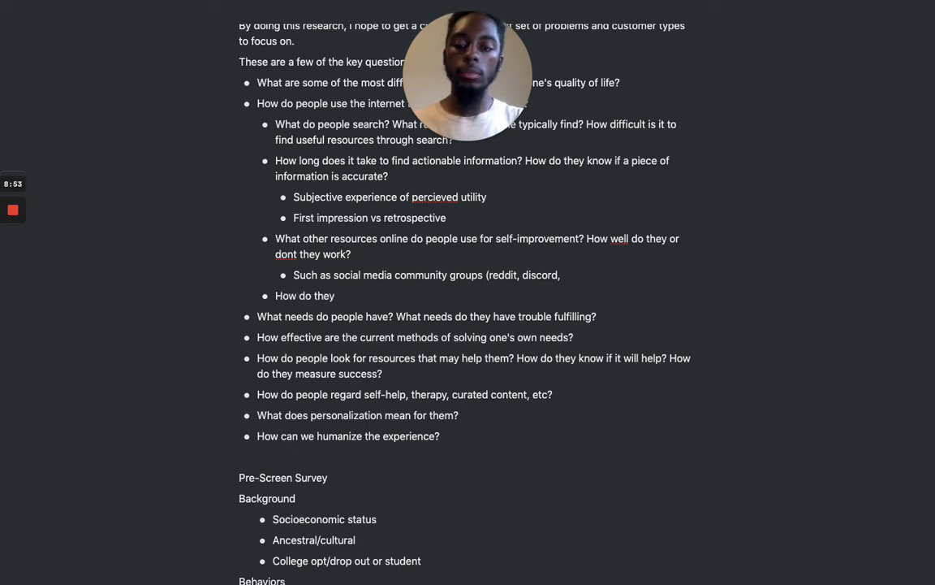
{"action": "type", "text": "select what "}
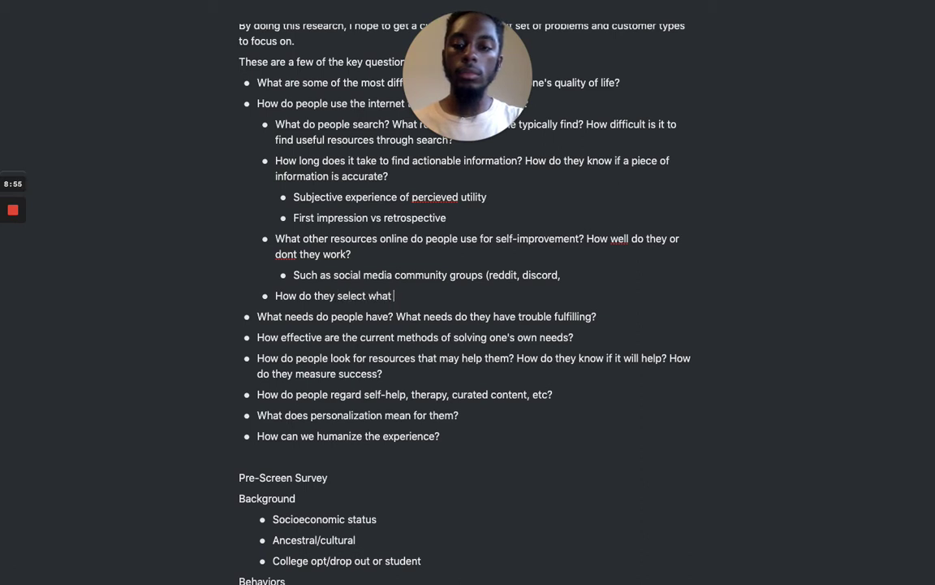
{"action": "type", "text": "information to"}
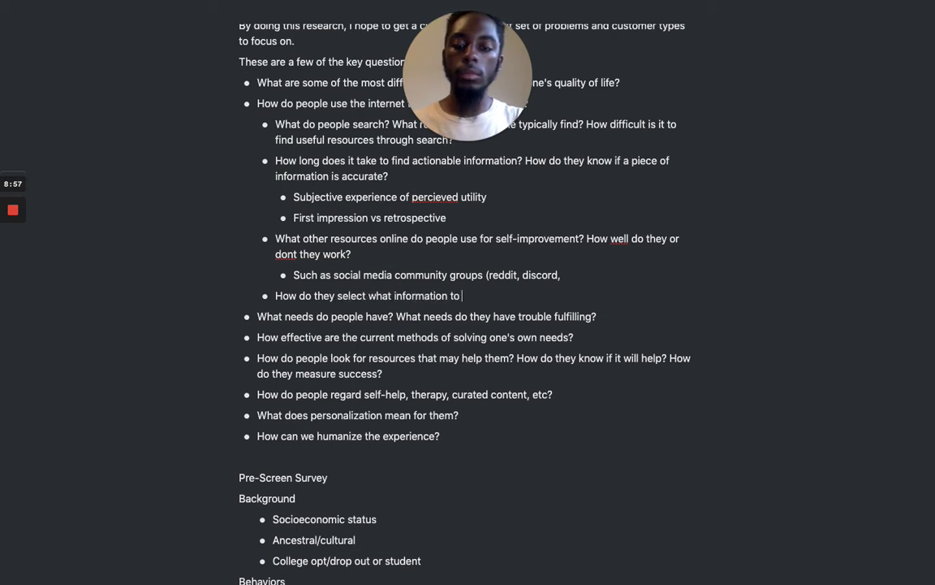
{"action": "type", "text": " consume?"}
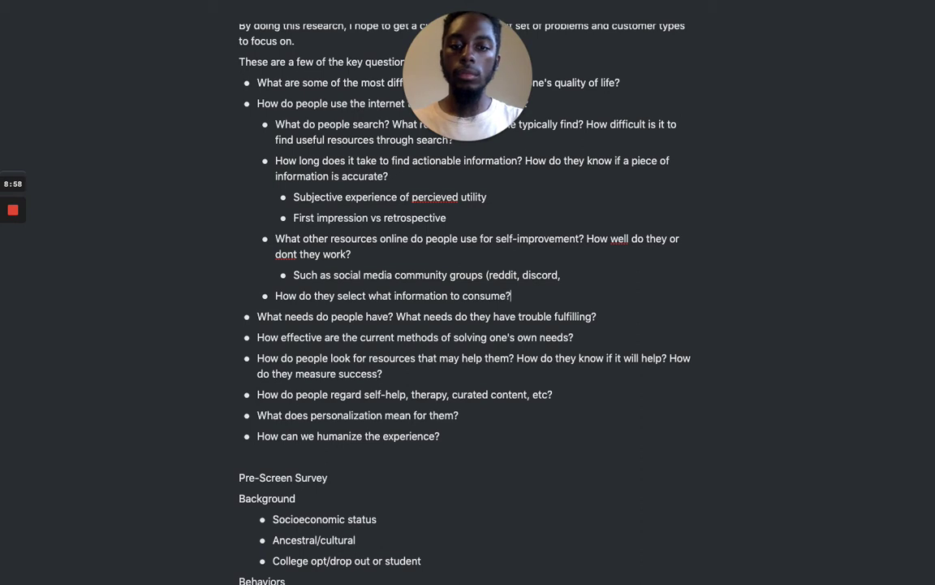
Append to the information-selection question: "(ie do they look at the url to see if its trustworthy or read the preview etc)"
{"action": "type", "text": " (ie do they look at the"}
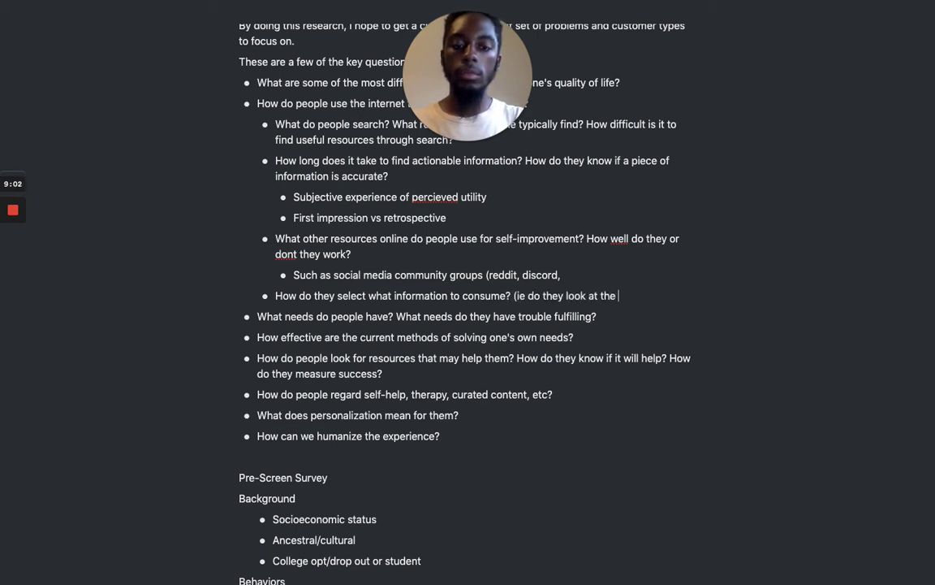
{"action": "type", "text": " url to see if"}
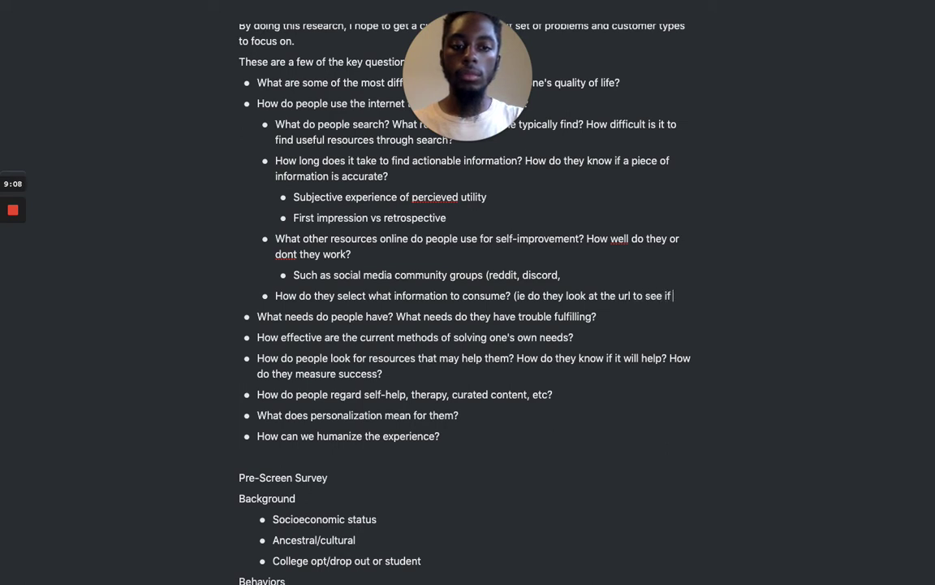
{"action": "type", "text": " its trustworthy"}
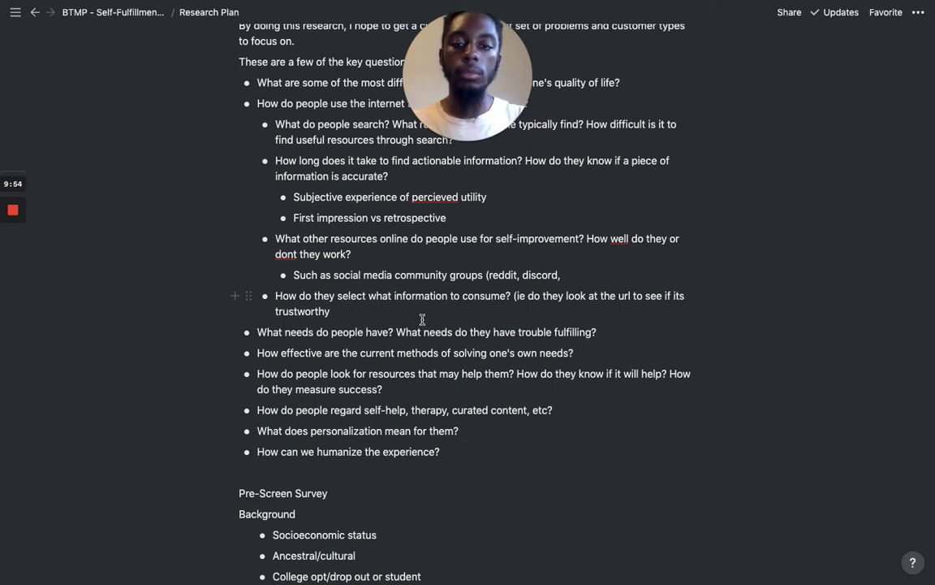
{"action": "type", "text": "or"}
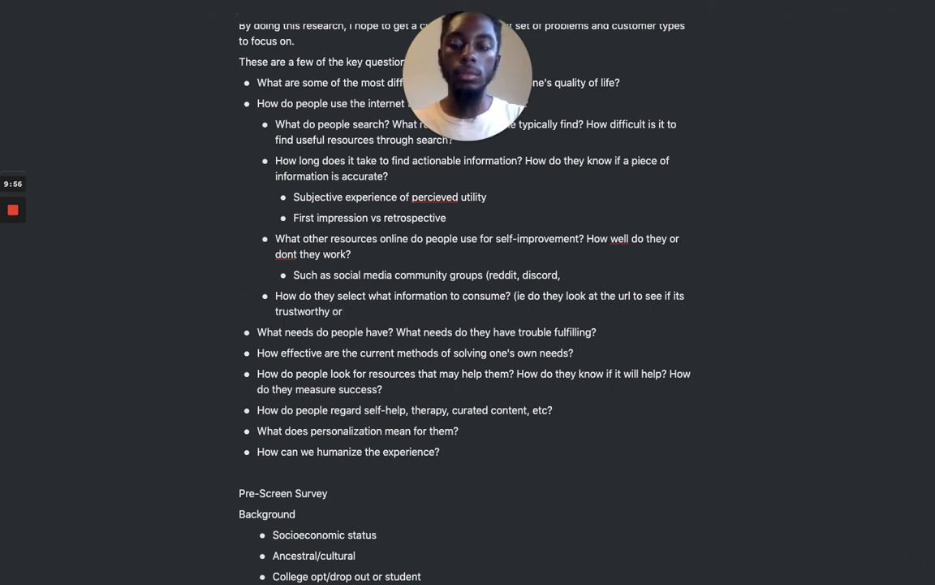
{"action": "type", "text": " read the "}
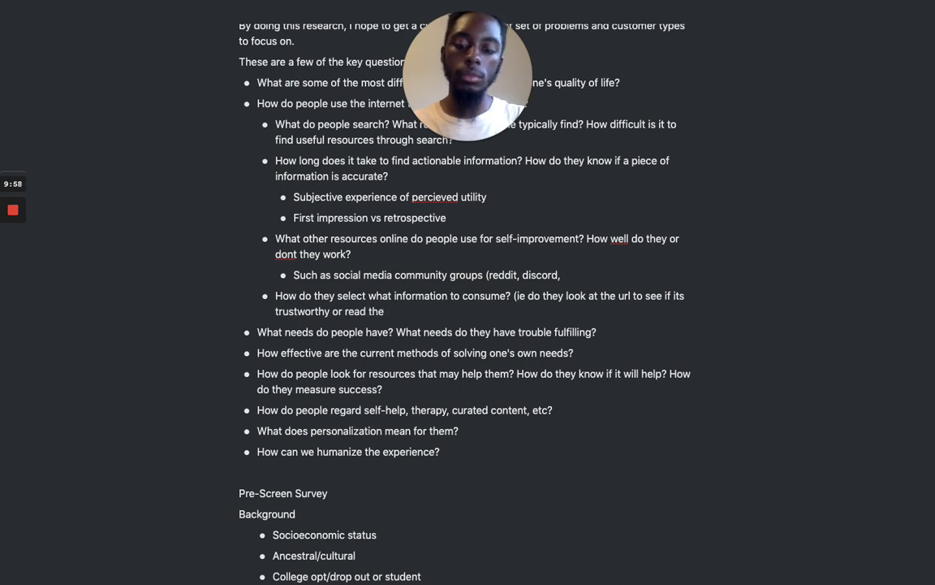
{"action": "type", "text": "preview"}
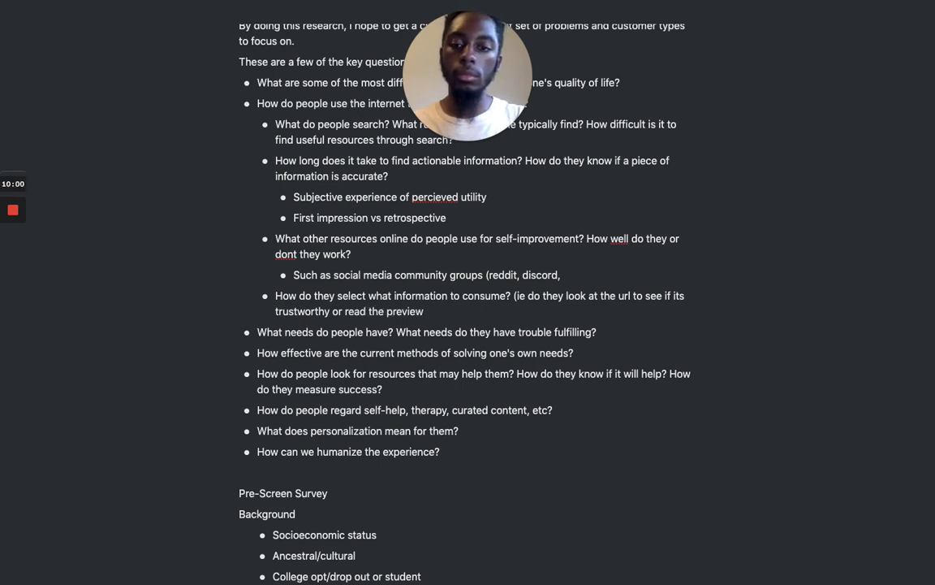
{"action": "type", "text": " or"}
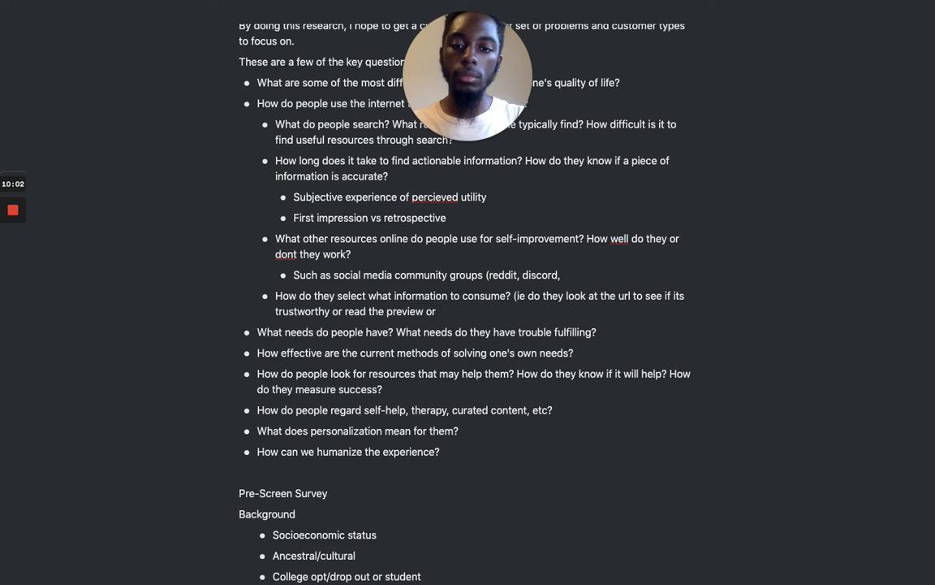
{"action": "key", "text": "BackSpace"}
{"action": "key", "text": "BackSpace"}
{"action": "type", "text": "etc)"}
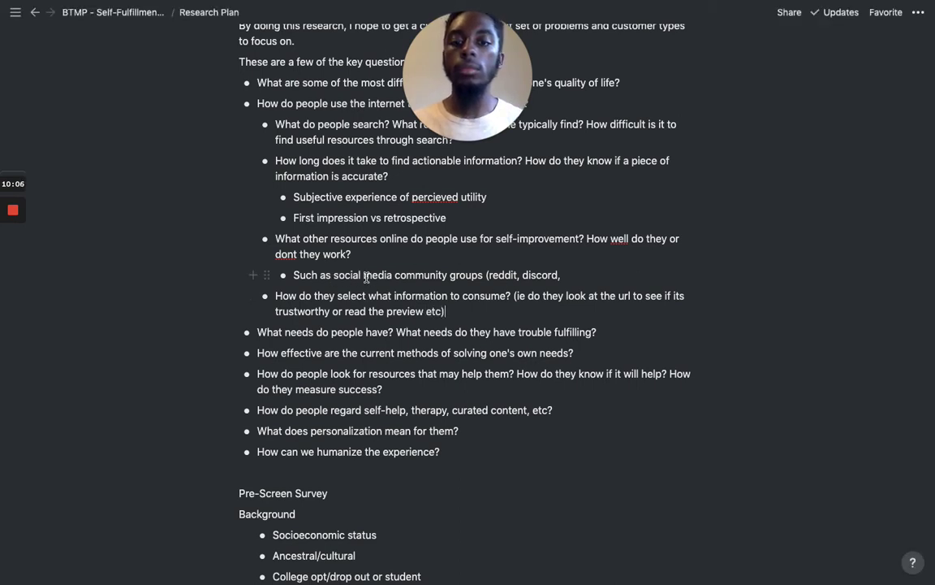
Complete the unfinished list of community groups after "discord," with "etc...)"
{"action": "left_click", "coordinate": [580, 275]}
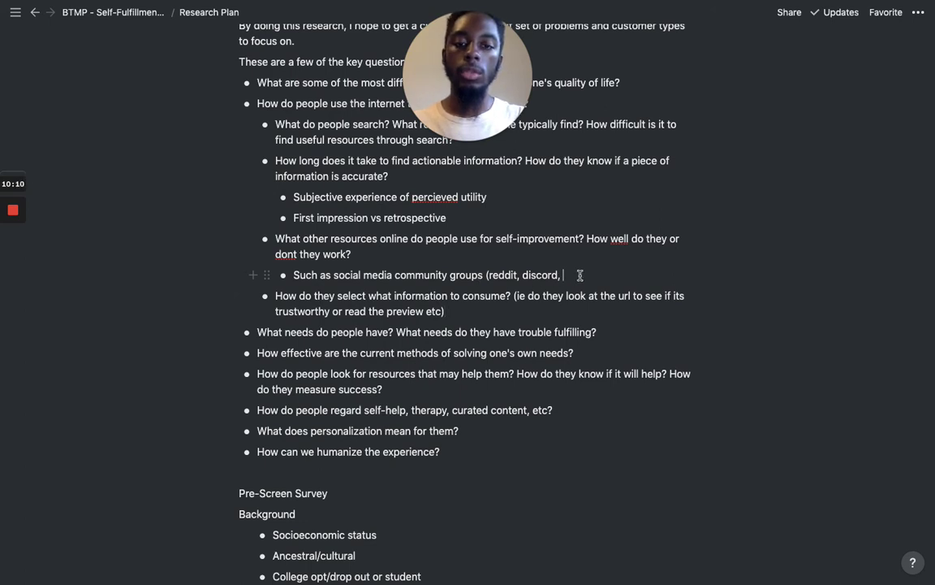
{"action": "type", "text": "etc...)"}
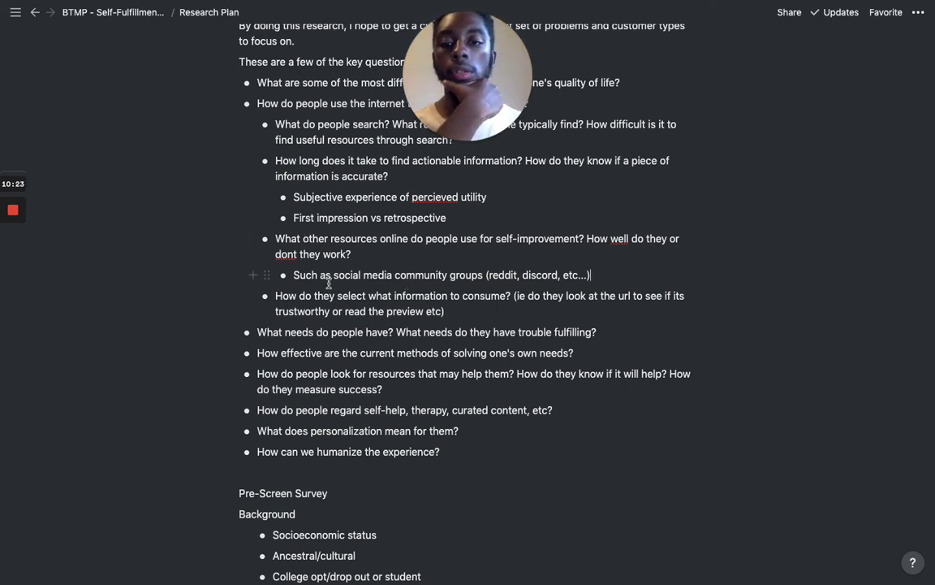
{"action": "double_click", "coordinate": [322, 332]}
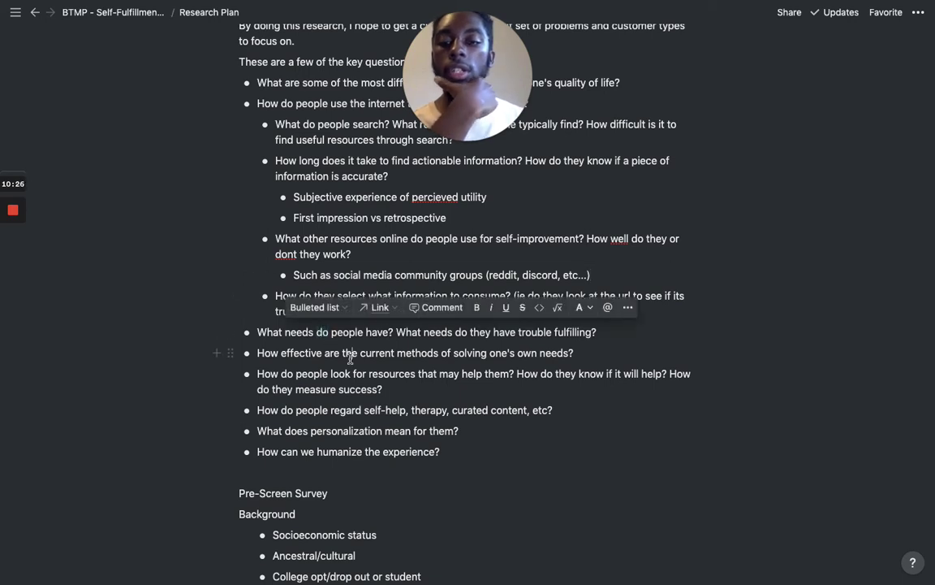
{"action": "left_click", "coordinate": [366, 341]}
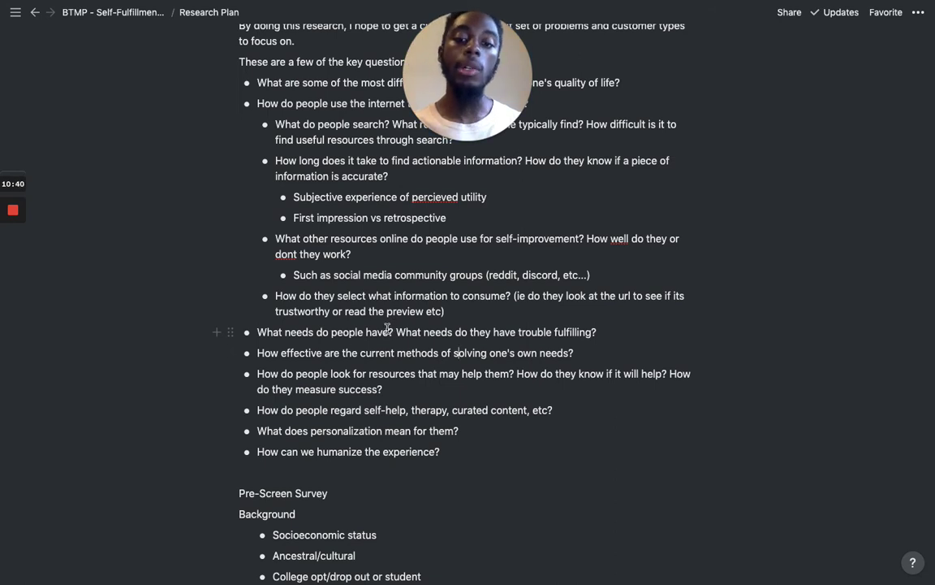
{"action": "left_click", "coordinate": [388, 331]}
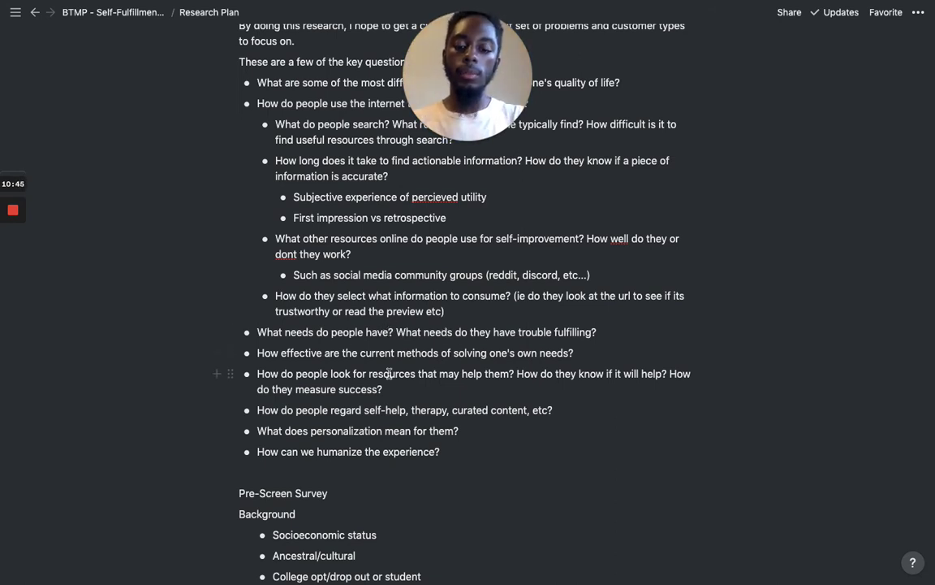
Extend the question "What needs do people have" with "that they try to fulfill online" before its question mark
{"action": "type", "text": "that they "}
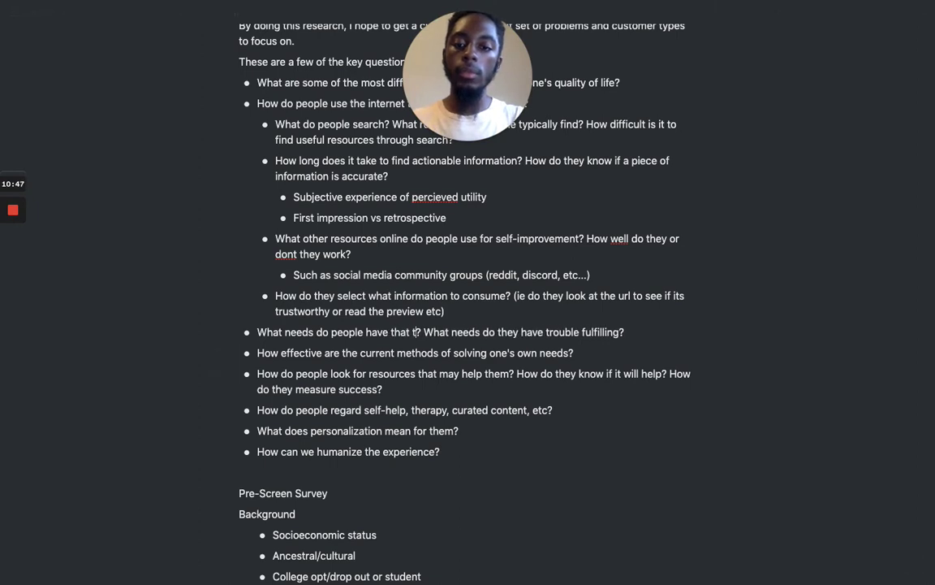
{"action": "type", "text": "tr"}
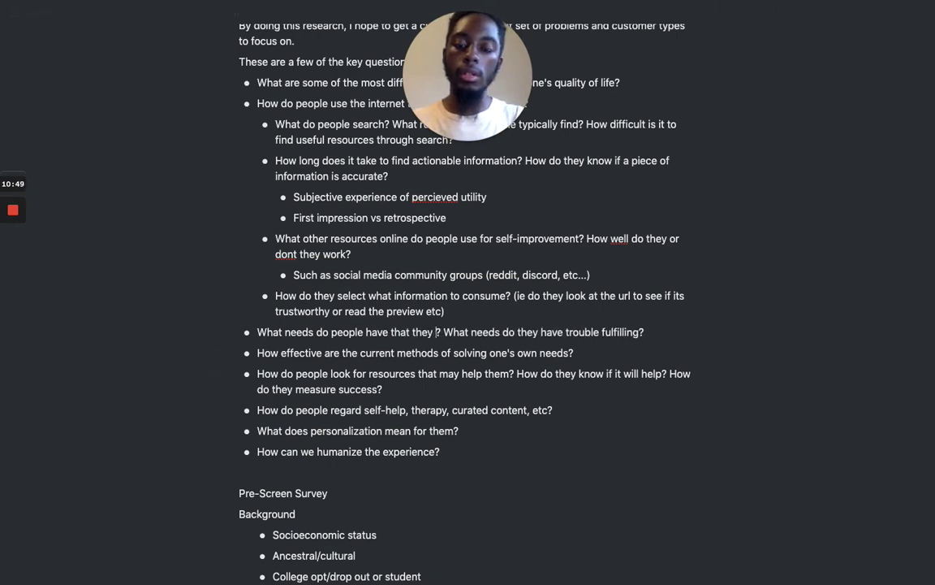
{"action": "type", "text": "y to"}
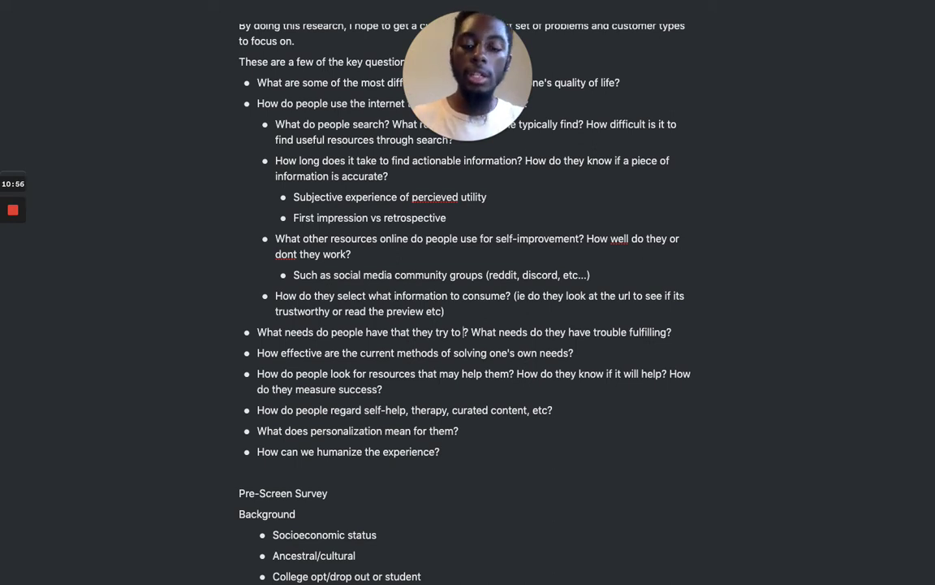
{"action": "type", "text": "fulfill"}
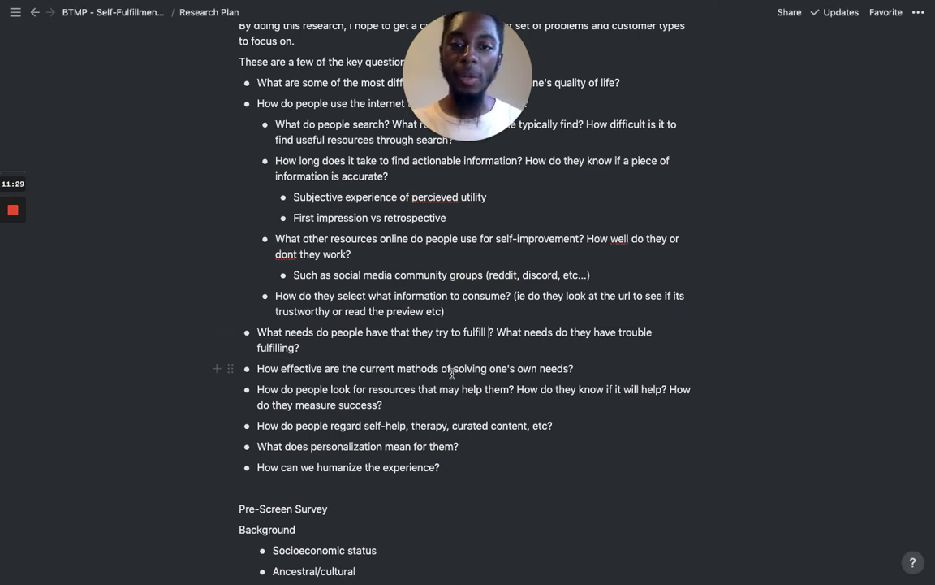
{"action": "left_click", "coordinate": [488, 332]}
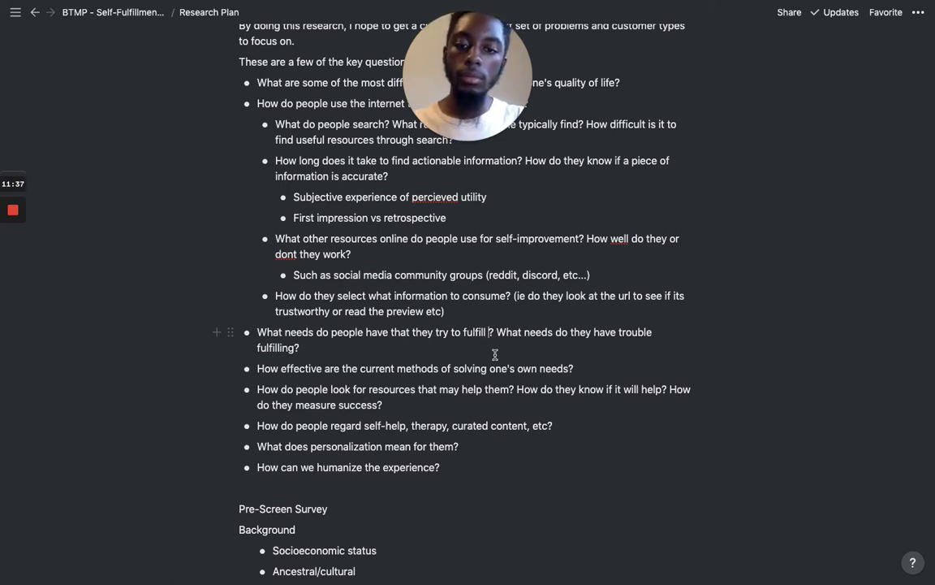
{"action": "type", "text": "online"}
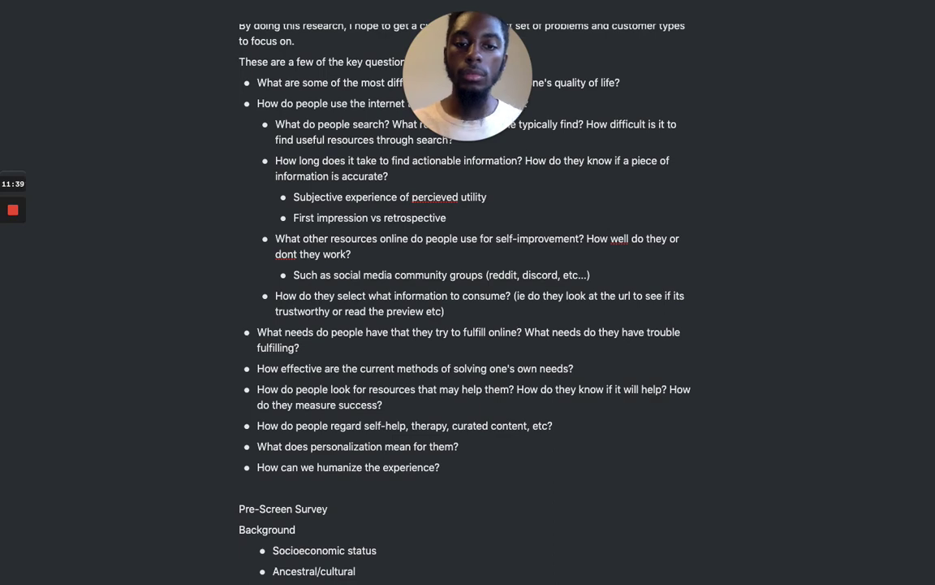
Merge the bullet about how people look for resources into the preceding bullet about the effectiveness of current methods
{"action": "scroll", "coordinate": [340, 350], "scroll_direction": "down", "scroll_amount": 2}
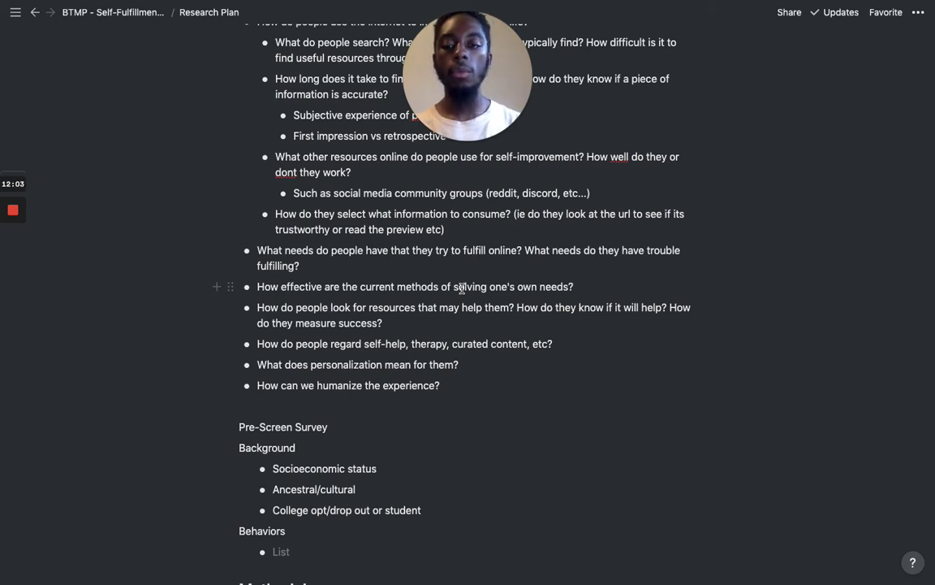
{"action": "triple_click", "coordinate": [439, 309]}
{"action": "left_click", "coordinate": [443, 344]}
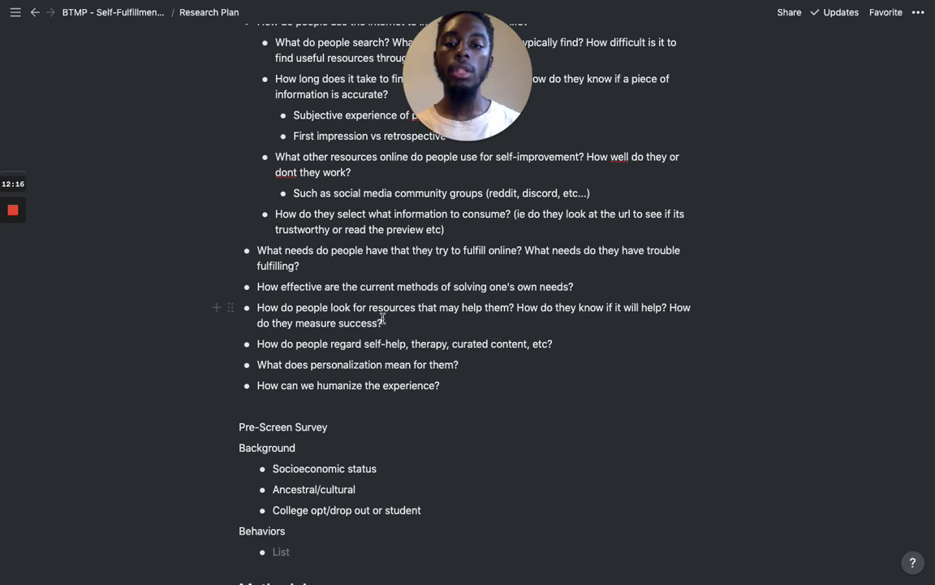
{"action": "left_click", "coordinate": [256, 309]}
{"action": "key", "text": "BackSpace"}
{"action": "key", "text": "BackSpace"}
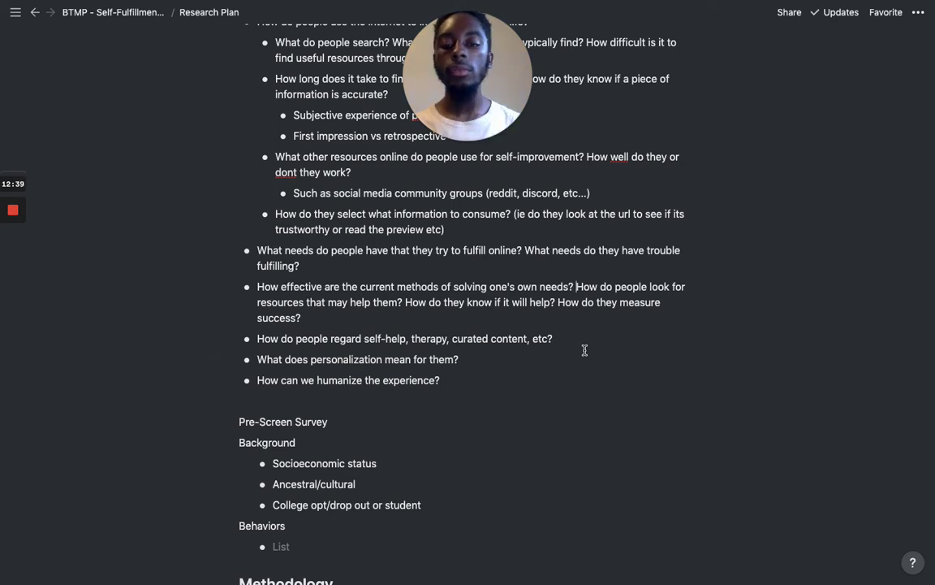
Replace "regard" with "think about" in the question on self-help, therapy and curated content
{"action": "scroll", "coordinate": [463, 359], "scroll_direction": "down", "scroll_amount": 2}
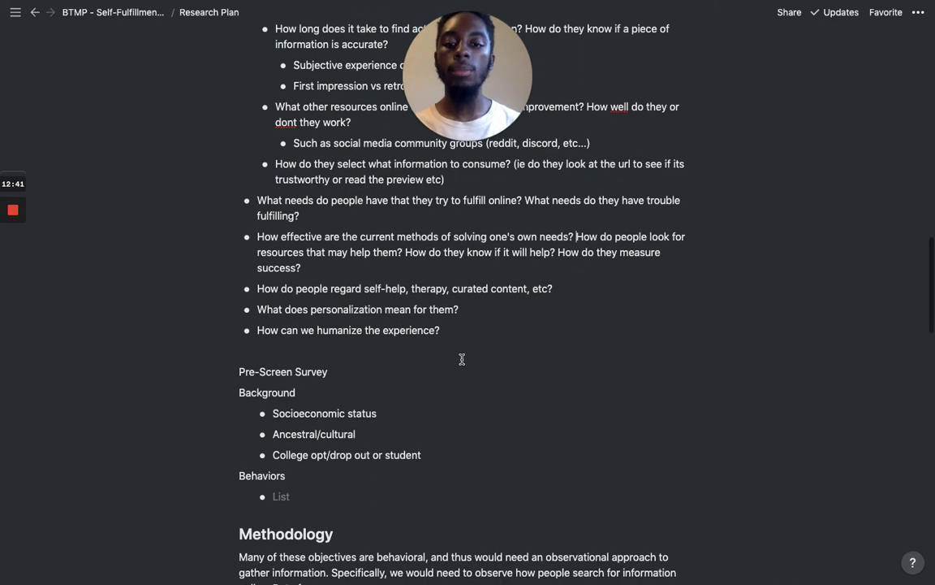
{"action": "scroll", "coordinate": [462, 359], "scroll_direction": "up", "scroll_amount": 1}
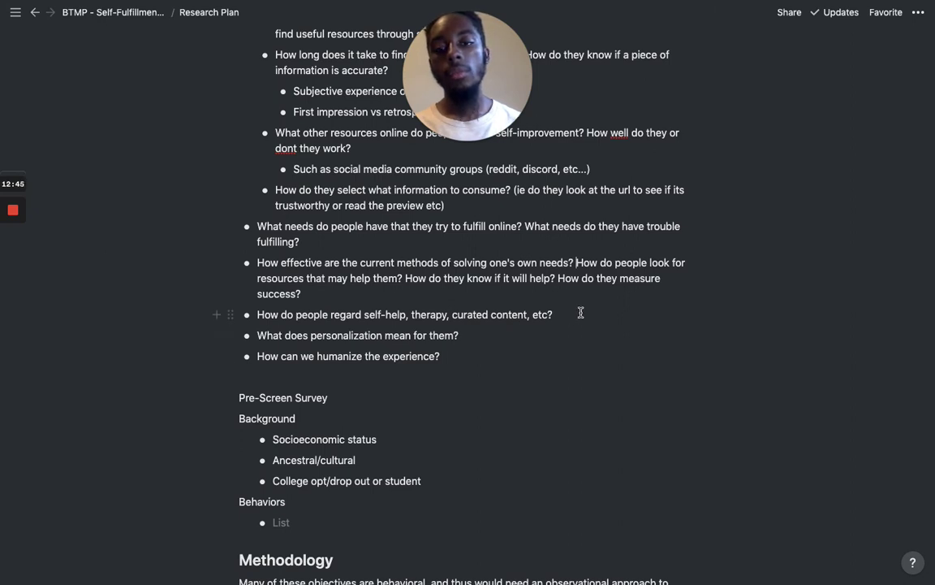
{"action": "left_click", "coordinate": [581, 313]}
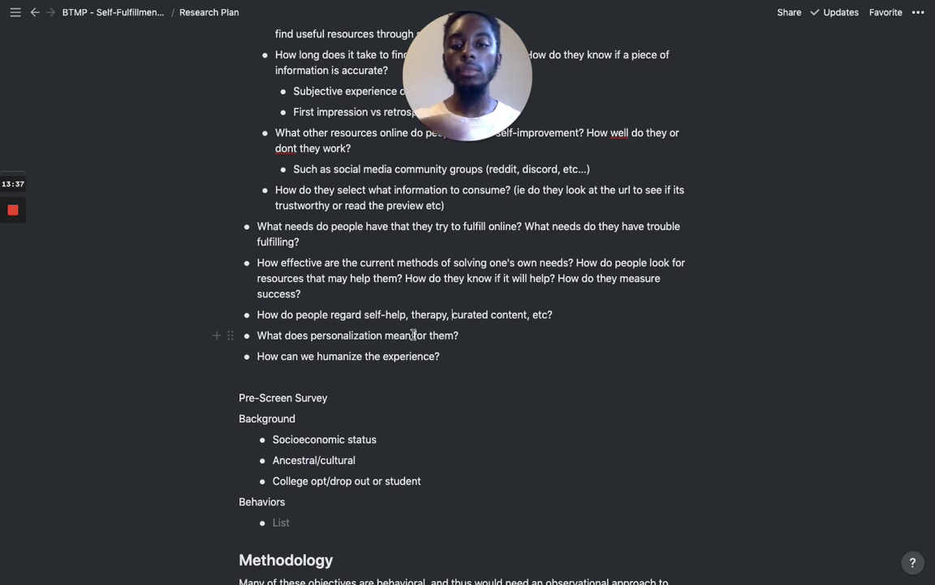
{"action": "double_click", "coordinate": [341, 315]}
{"action": "type", "text": "thi"}
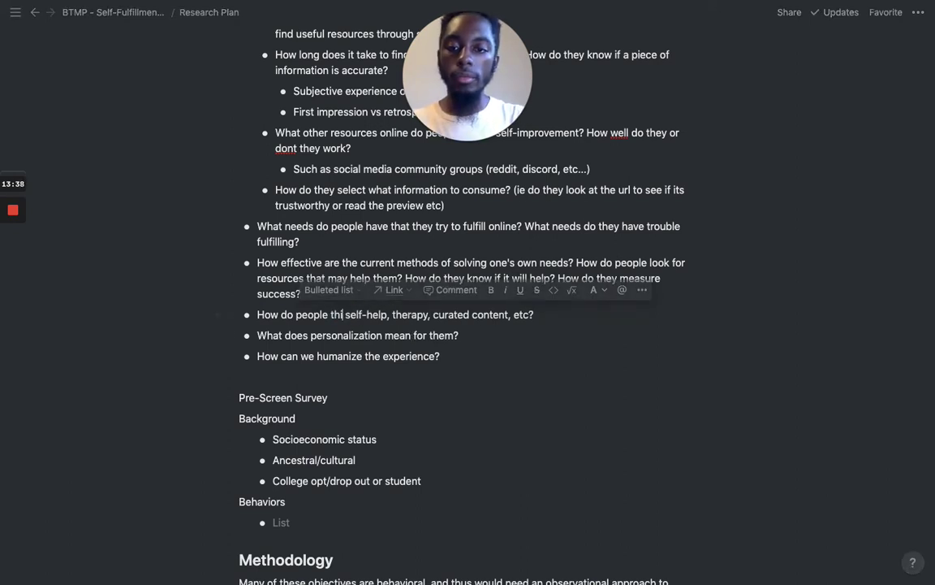
{"action": "type", "text": "nk about"}
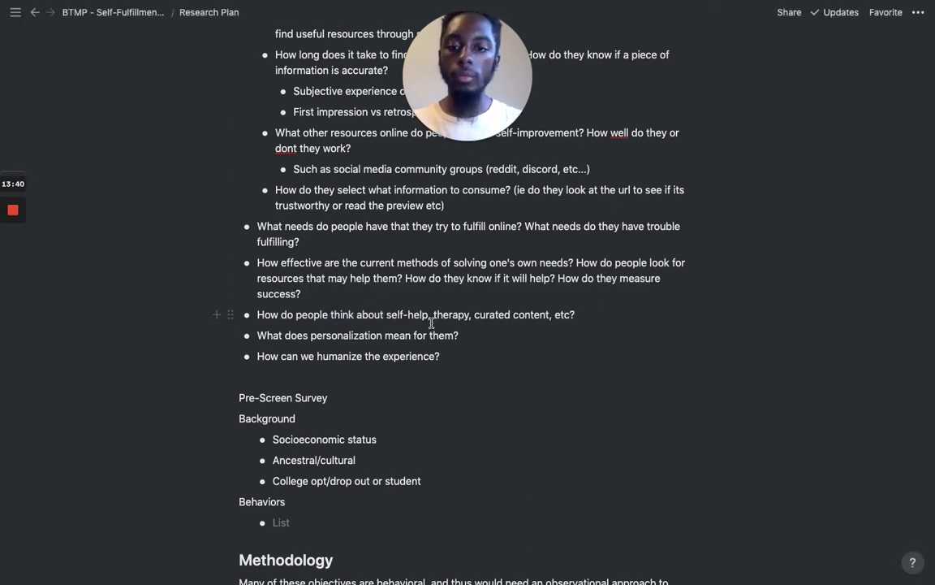
Insert "content (books, podcasts, videos, etc)" after "self-help" in the question about what people think
{"action": "left_click", "coordinate": [431, 315]}
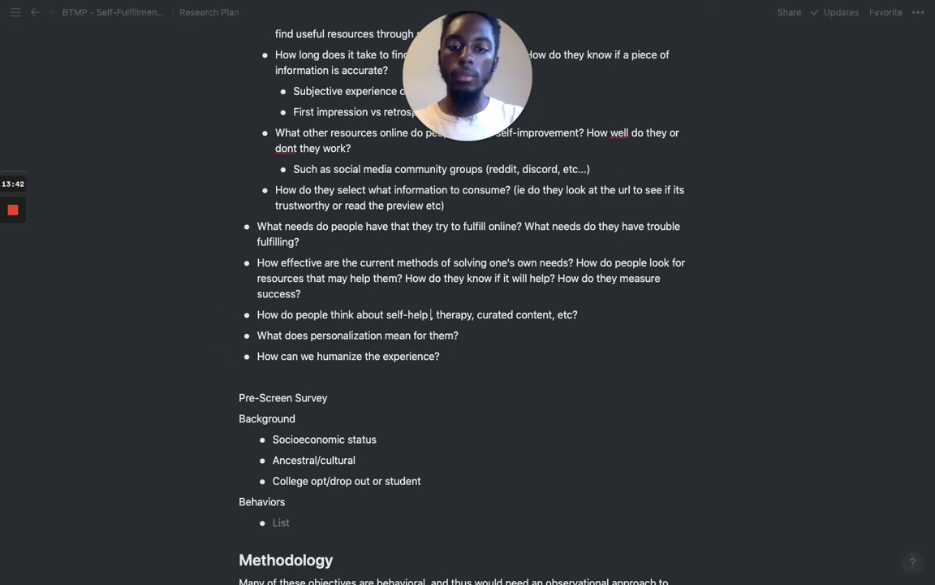
{"action": "type", "text": "content (boo"}
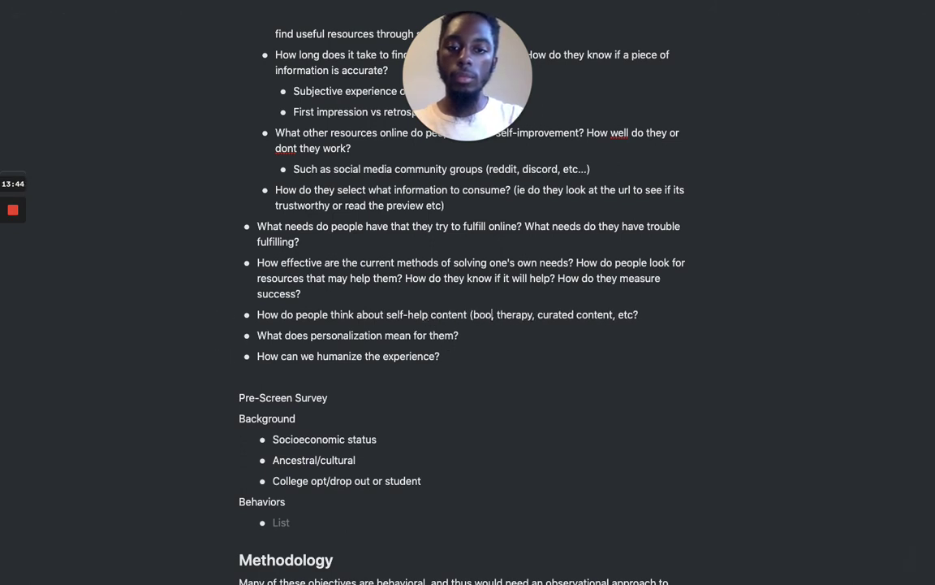
{"action": "type", "text": "ks, podcasts,"}
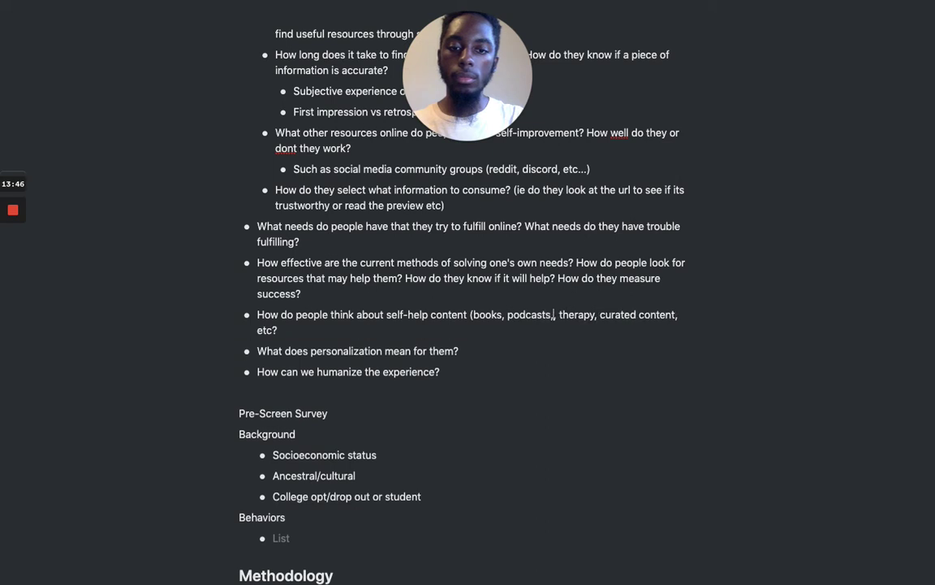
{"action": "key", "text": "Right"}
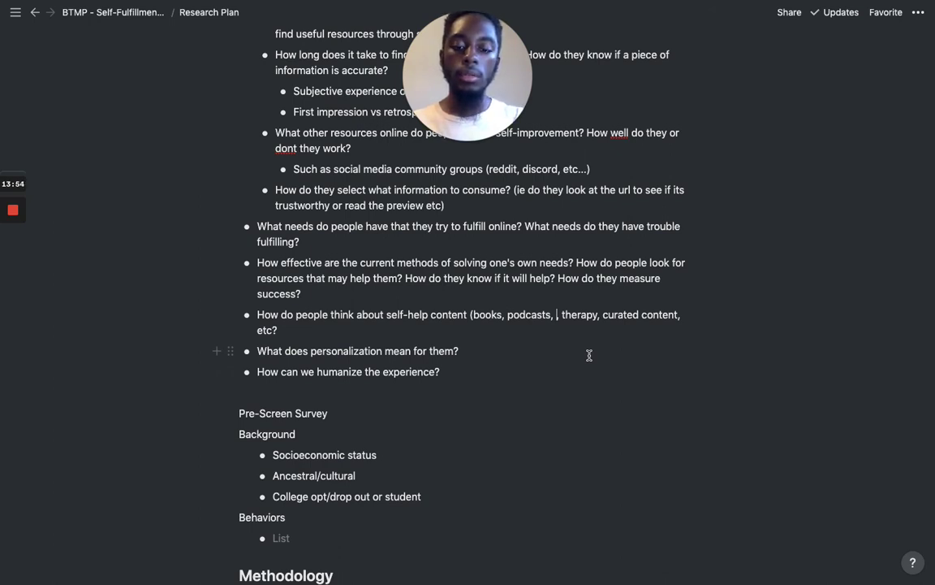
{"action": "type", "text": "videos,"}
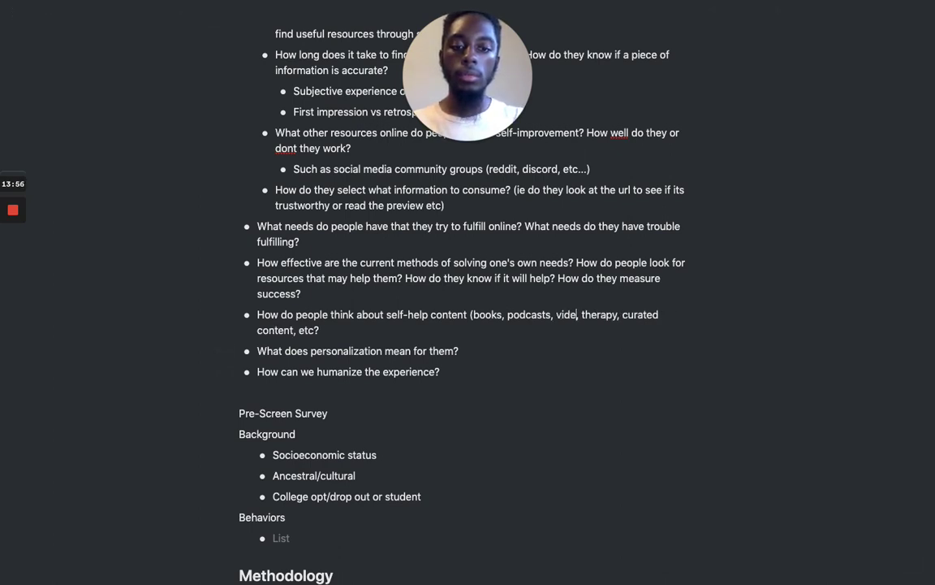
{"action": "type", "text": " etc),"}
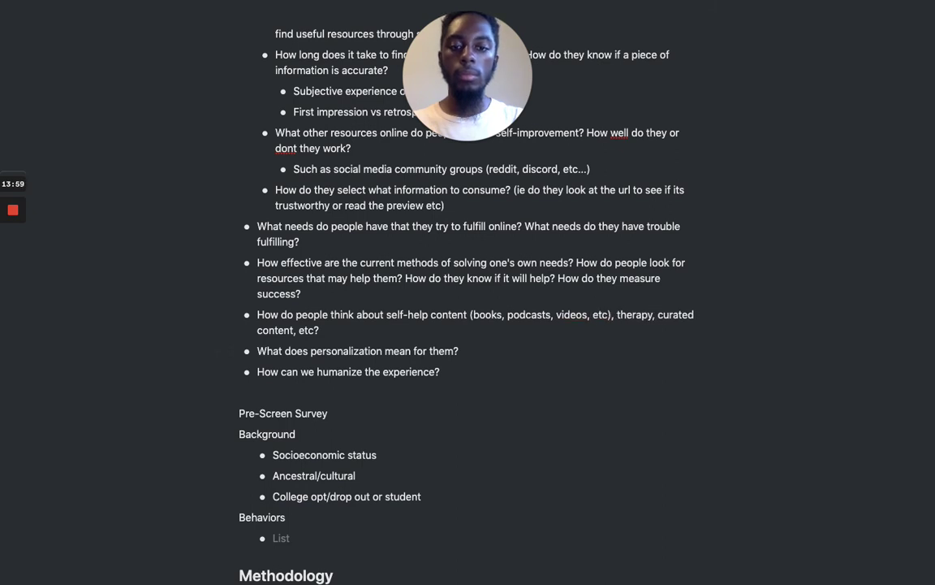
Split the therapy and curated content part into its own bullet, beginning with "How do people think about" in place of the leading comma
{"action": "key", "text": "Return"}
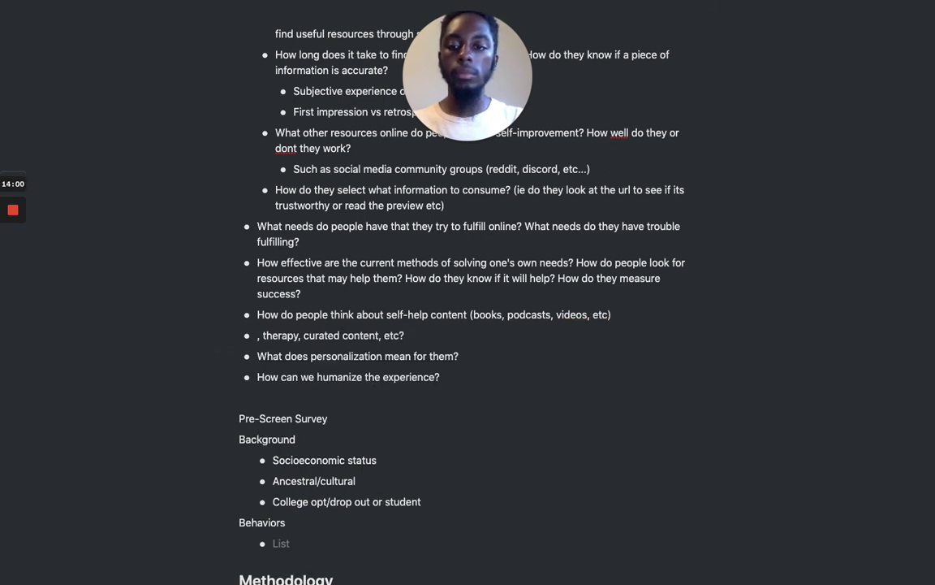
{"action": "type", "text": "How do "}
{"action": "type", "text": "people thi"}
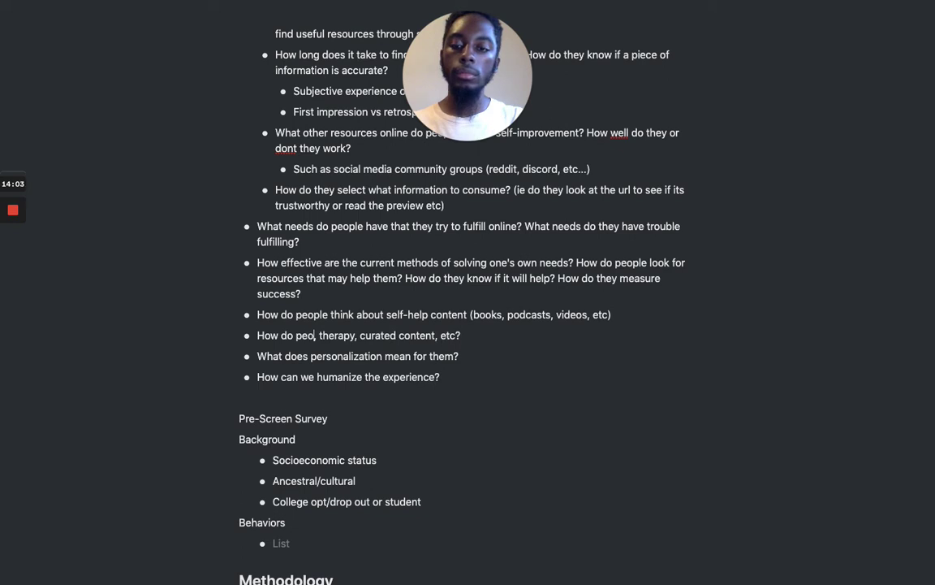
{"action": "type", "text": "nk about"}
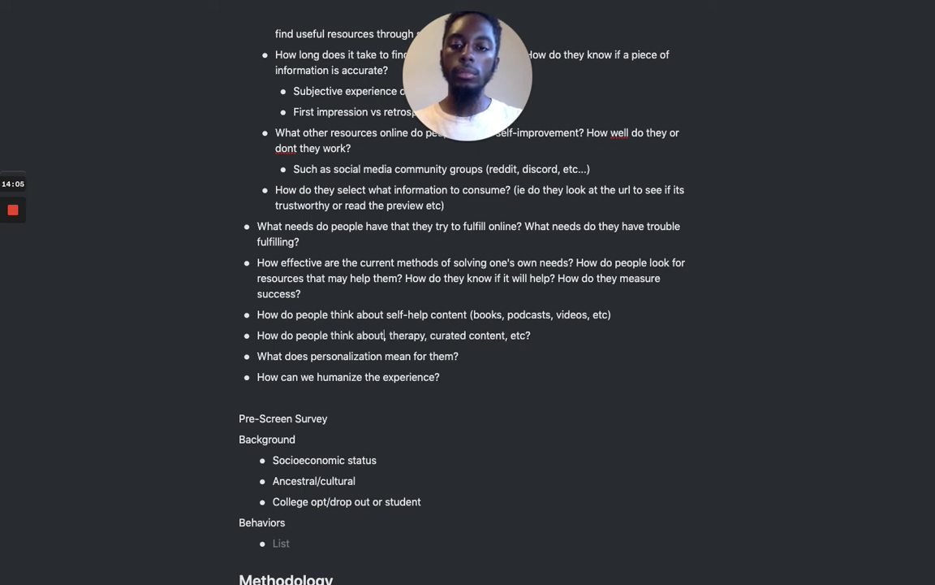
{"action": "key", "text": "Delete"}
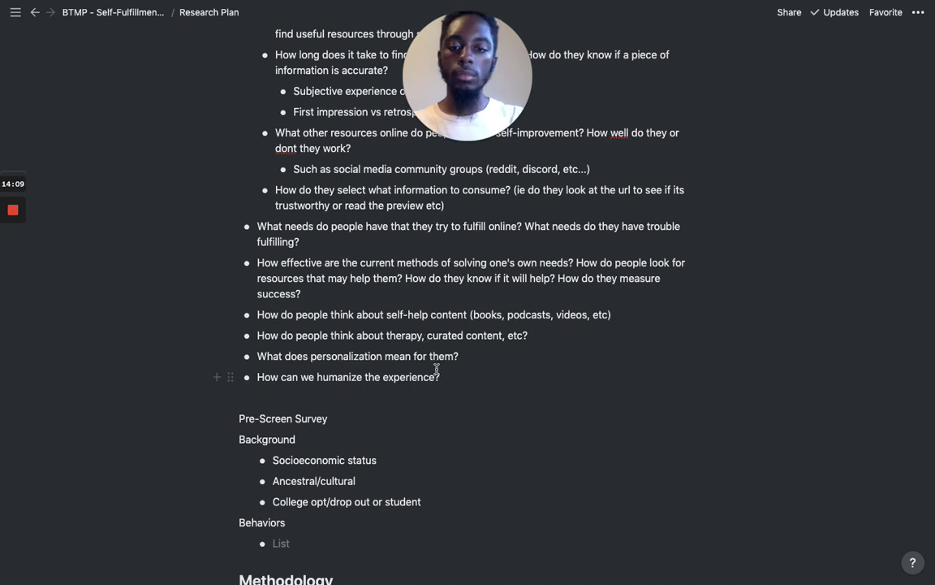
Move "curated content, etc?" to a separate bullet and continue the therapy question with "especially online therapy ("
{"action": "left_click", "coordinate": [426, 336]}
{"action": "key", "text": "Return"}
{"action": "type", "text": "es"}
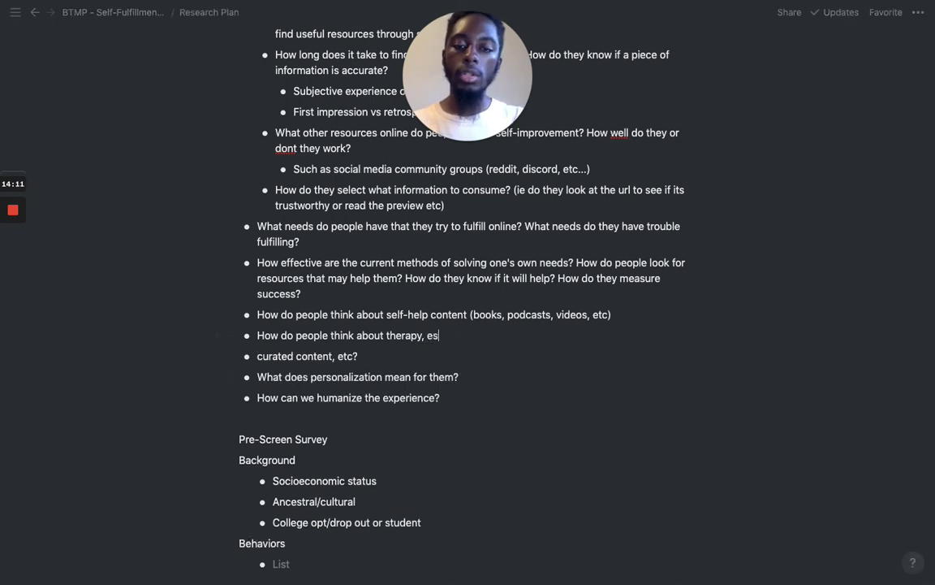
{"action": "type", "text": "pecially online"}
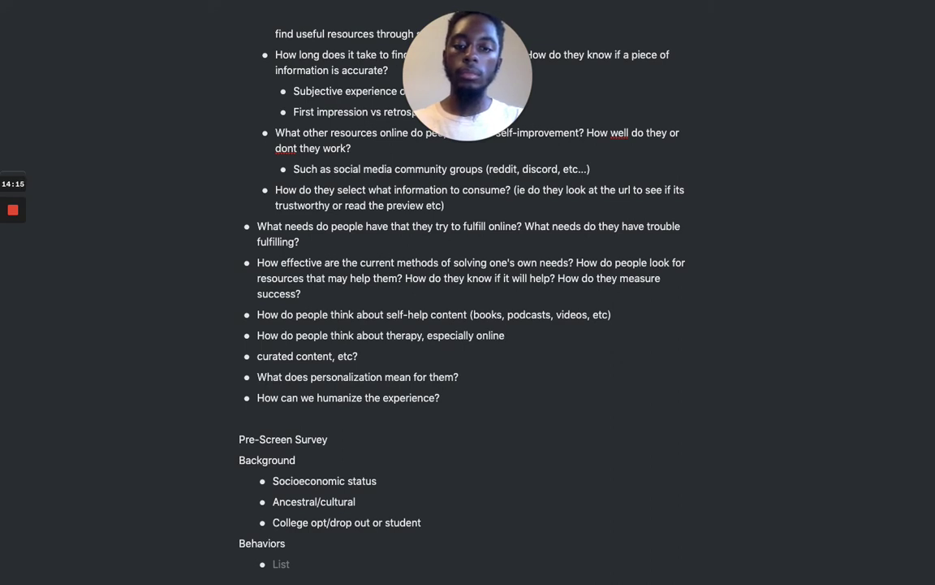
{"action": "type", "text": " /"}
{"action": "key", "text": "BackSpace"}
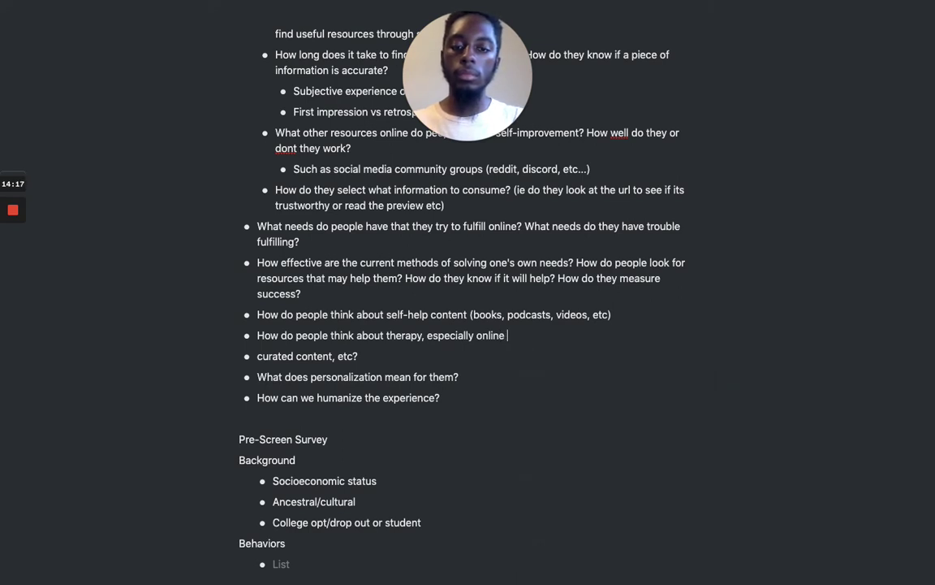
{"action": "type", "text": "therapy ("}
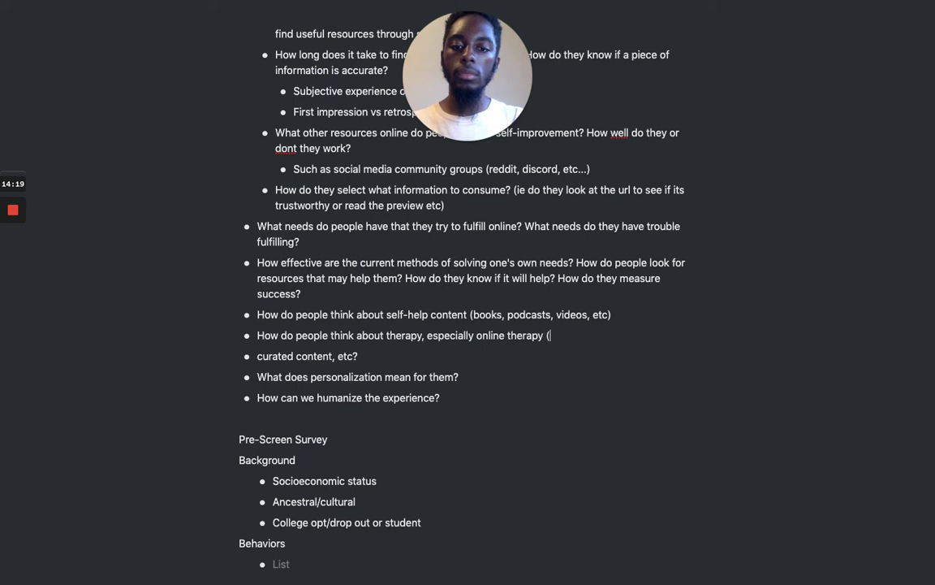
Complete the parenthesis after "online therapy" with "betterhelp, or other crowdsourced ones like 7cups...)"
{"action": "type", "text": "betterhelp,"}
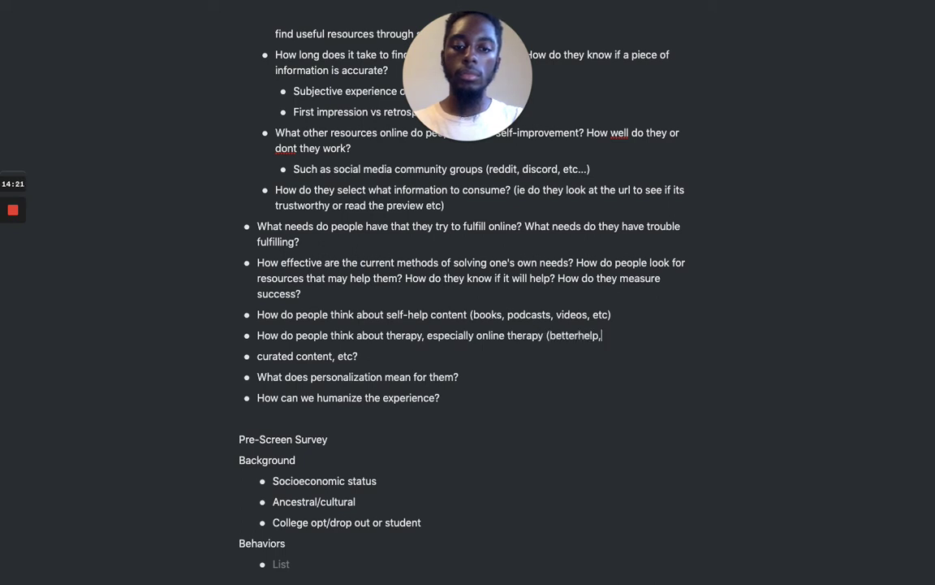
{"action": "type", "text": " or o"}
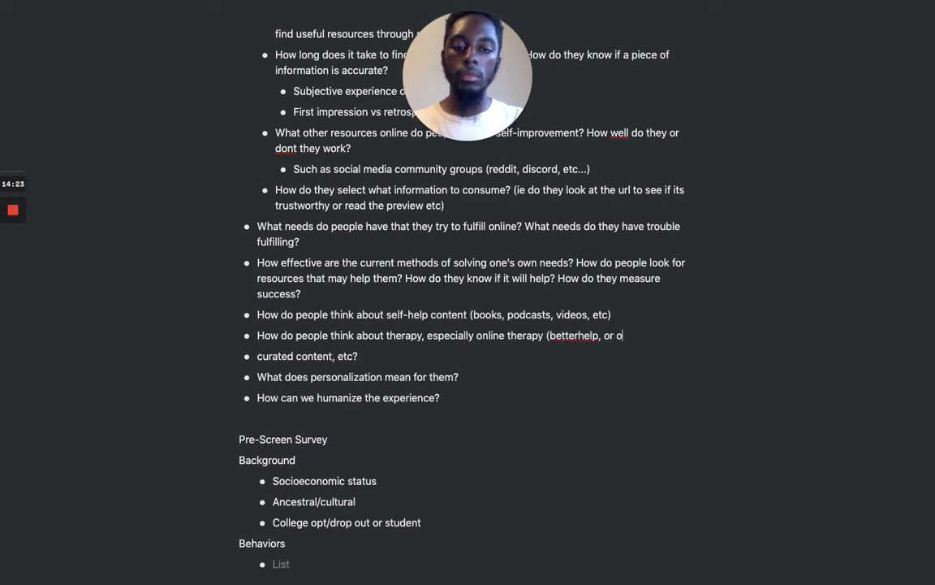
{"action": "type", "text": "ther"}
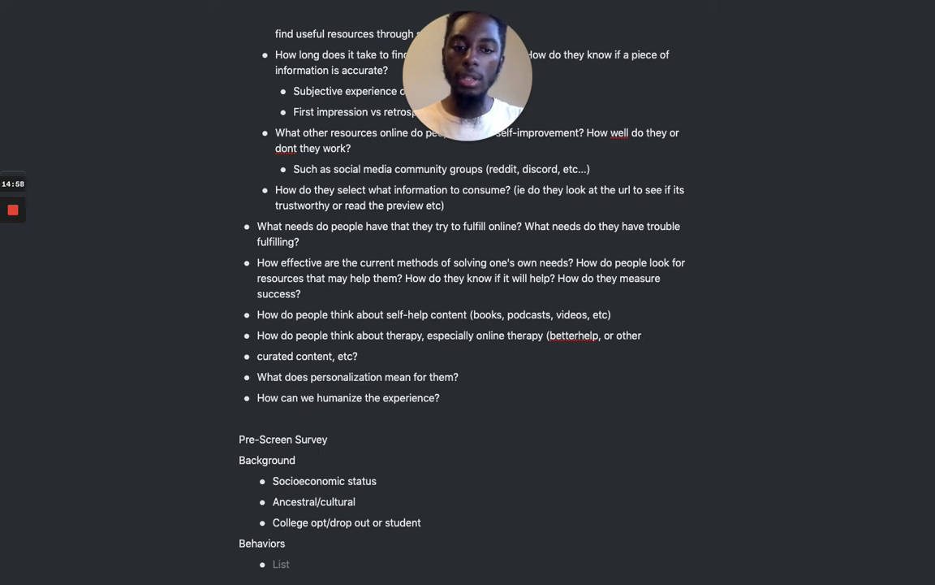
{"action": "type", "text": "crowds"}
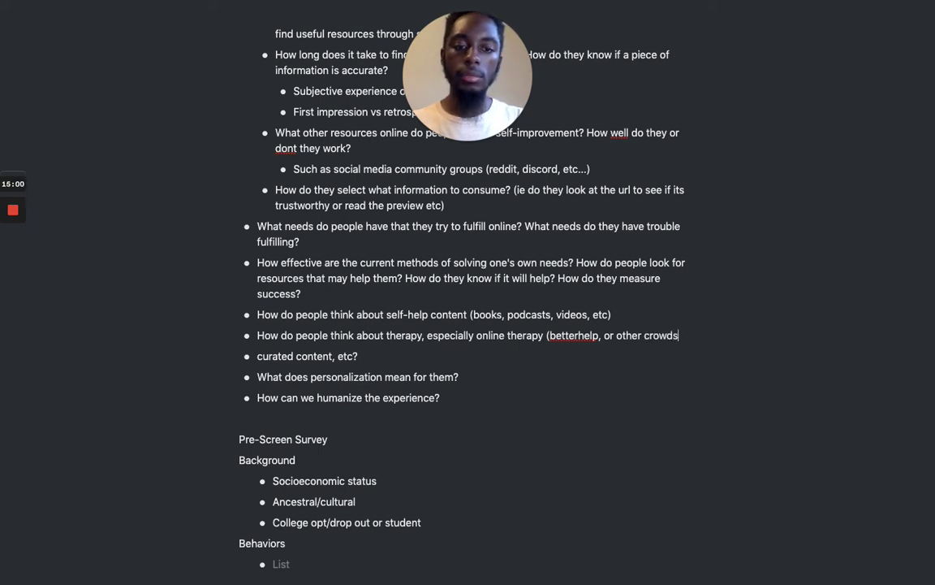
{"action": "type", "text": "ourced "}
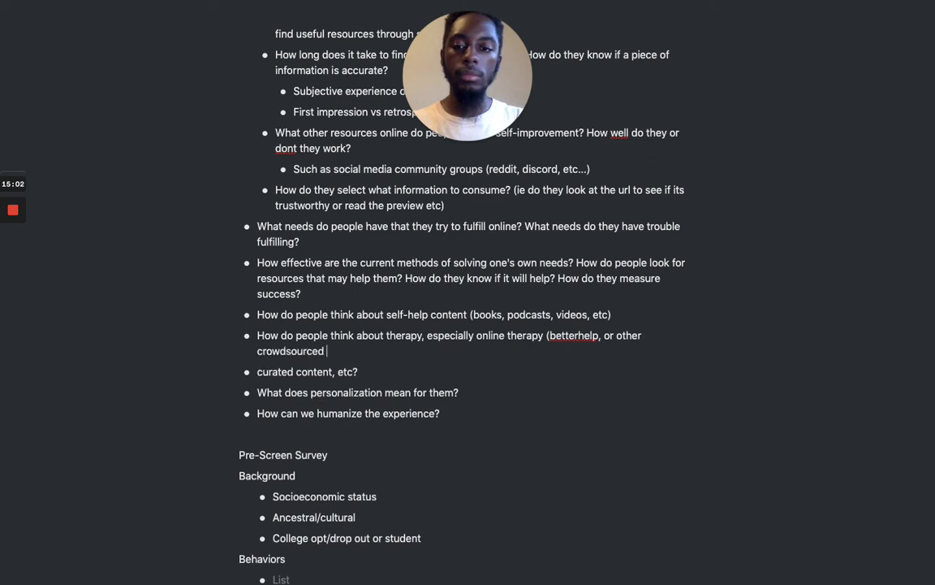
{"action": "type", "text": "ones like "}
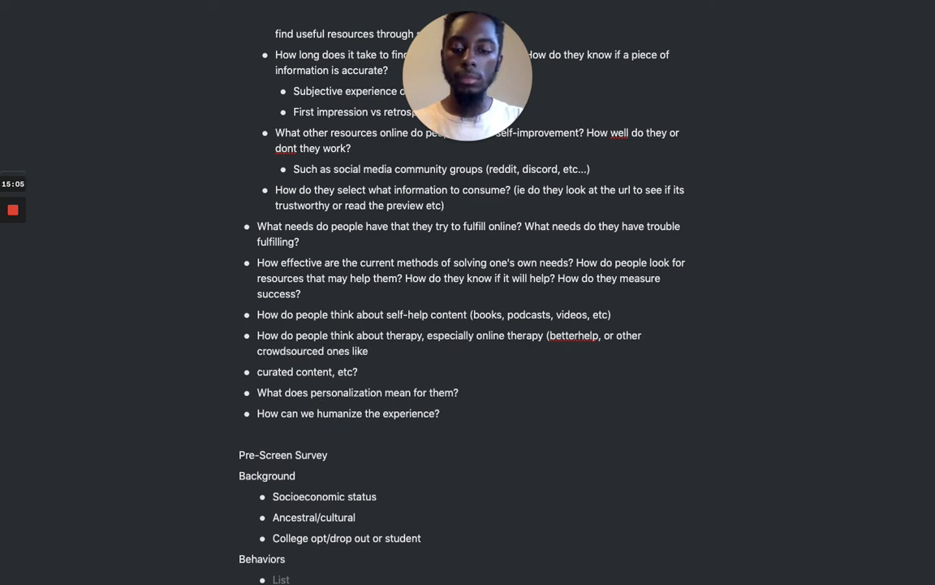
{"action": "type", "text": "7cups...)"}
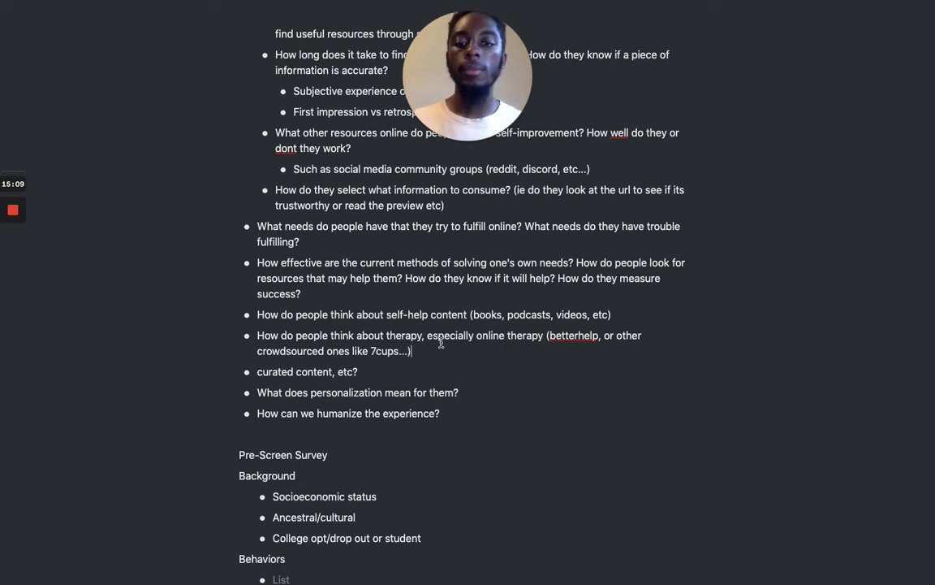
Begin the "curated content, etc?" bullet with "How do people think about"
{"action": "left_click", "coordinate": [260, 371]}
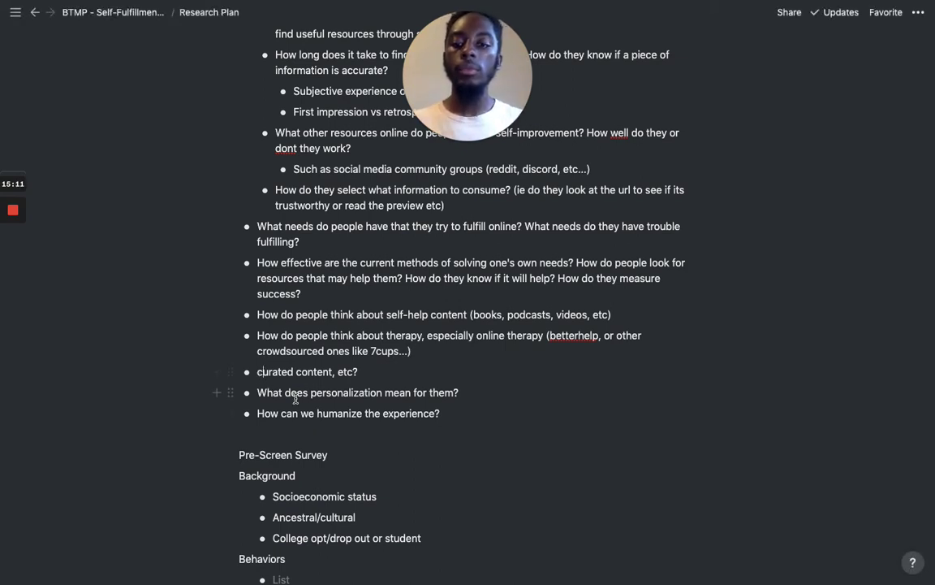
{"action": "type", "text": "HOw"}
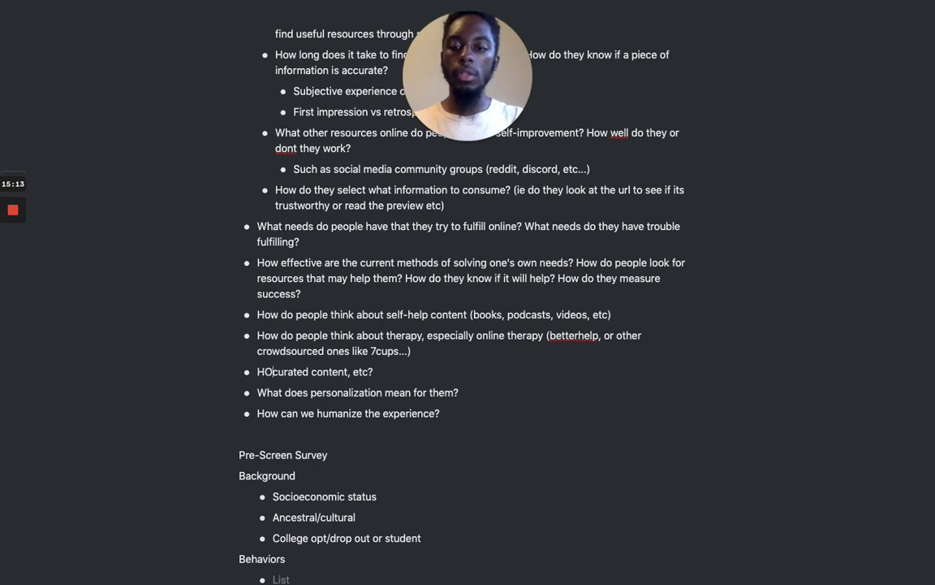
{"action": "key", "text": "BackSpace"}
{"action": "key", "text": "BackSpace"}
{"action": "key", "text": "BackSpace"}
{"action": "type", "text": "ow do peo"}
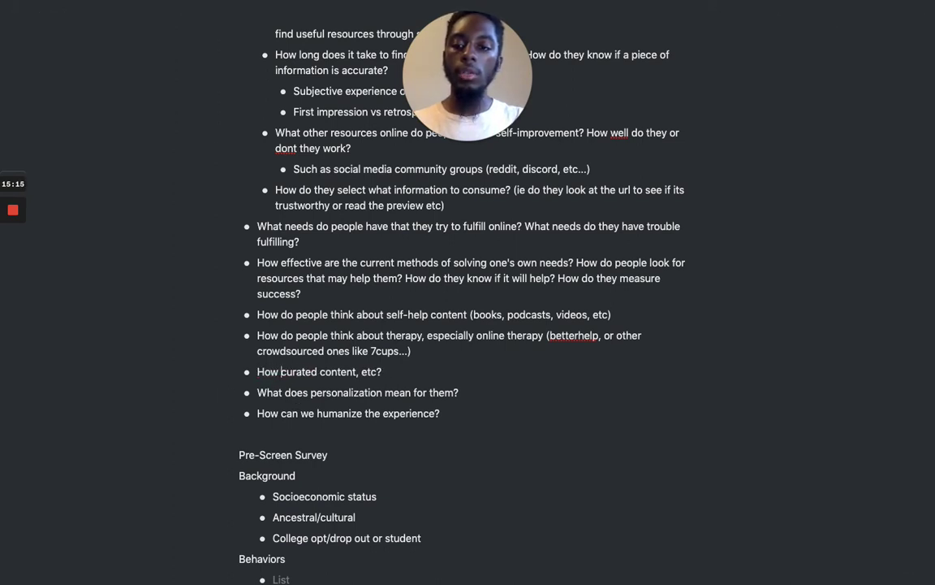
{"action": "type", "text": "ple think about"}
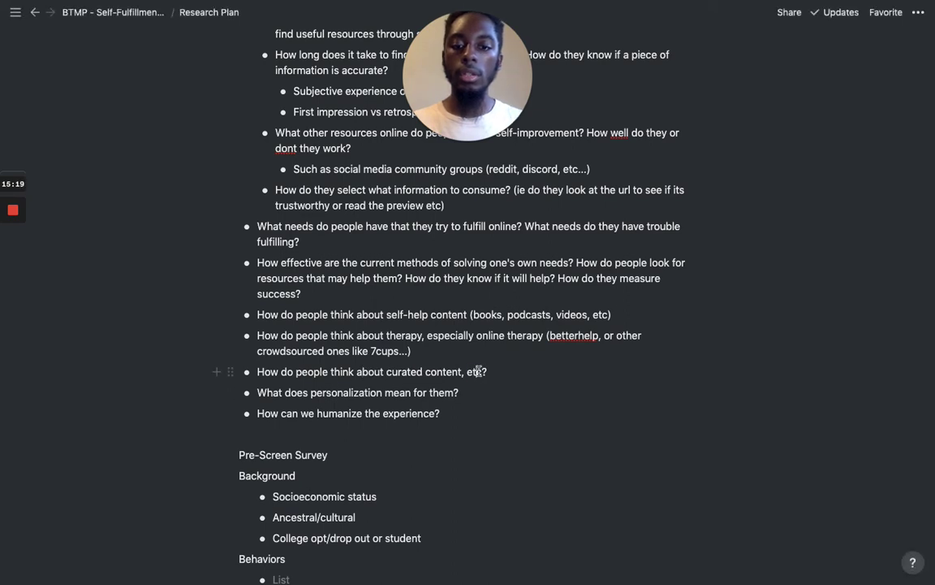
Replace ", etc" in the curated content question with "that may not be specifically be for self help, but is helpful"
{"action": "left_click_drag", "start_coordinate": [484, 371], "coordinate": [465, 371]}
{"action": "key", "text": "BackSpace"}
{"action": "type", "text": "that may not be"}
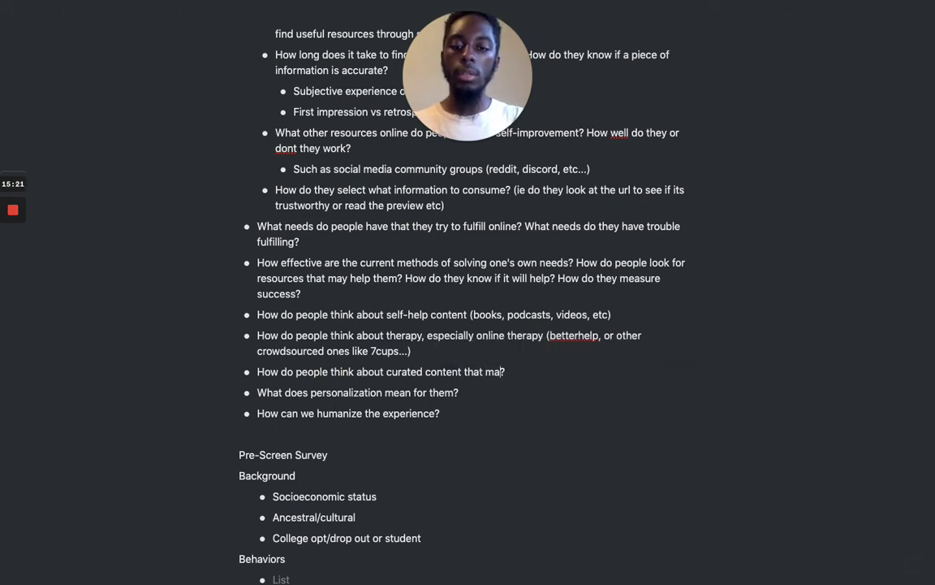
{"action": "type", "text": " specific"}
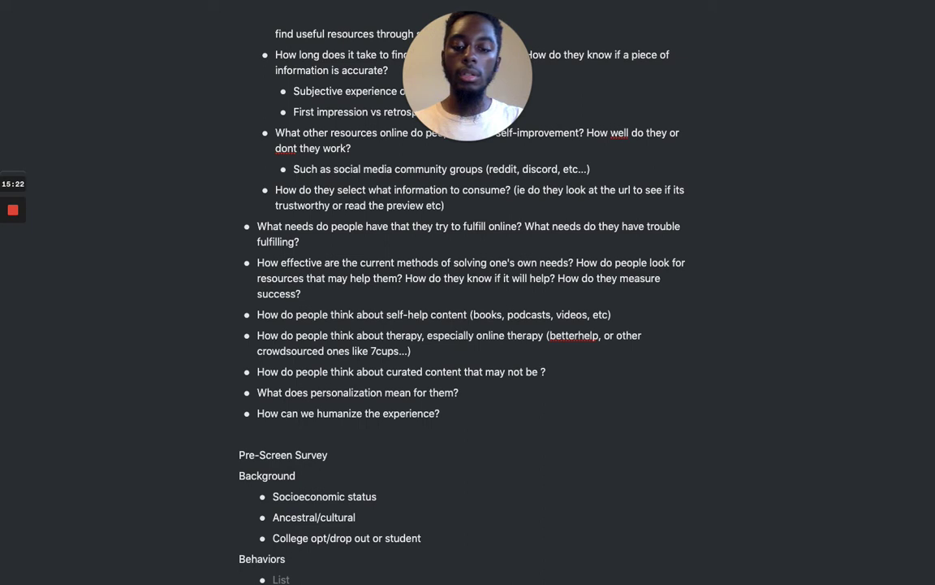
{"action": "type", "text": "ally be for "}
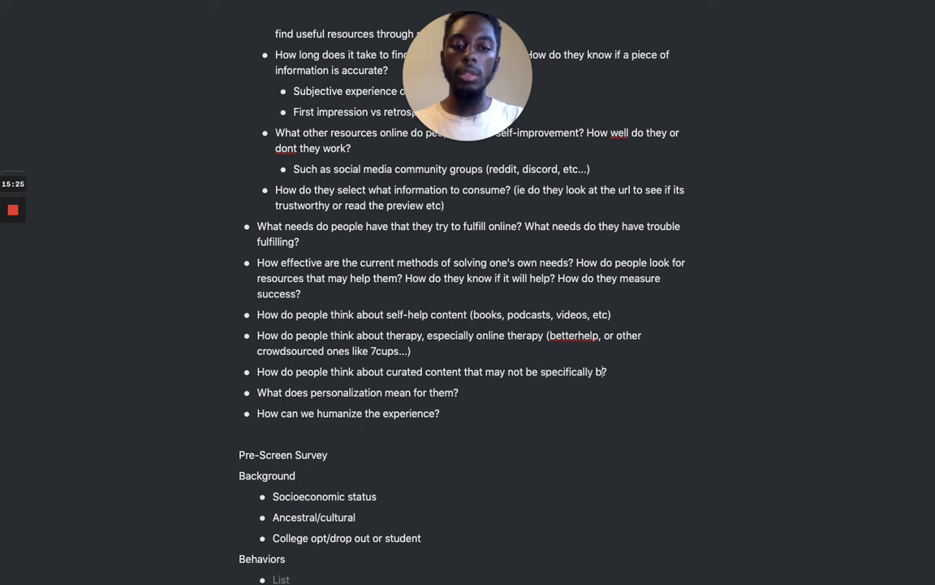
{"action": "type", "text": "self help"}
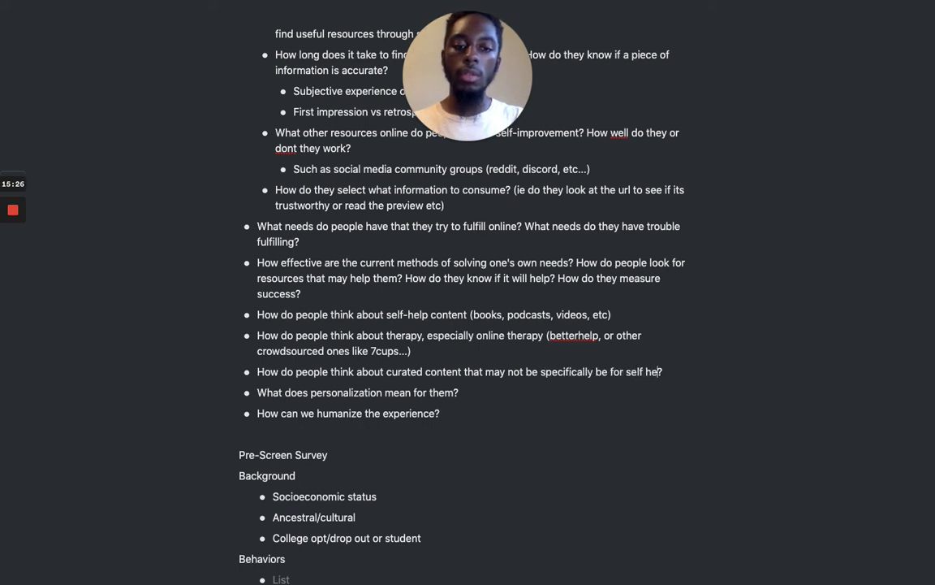
{"action": "type", "text": ", but is "}
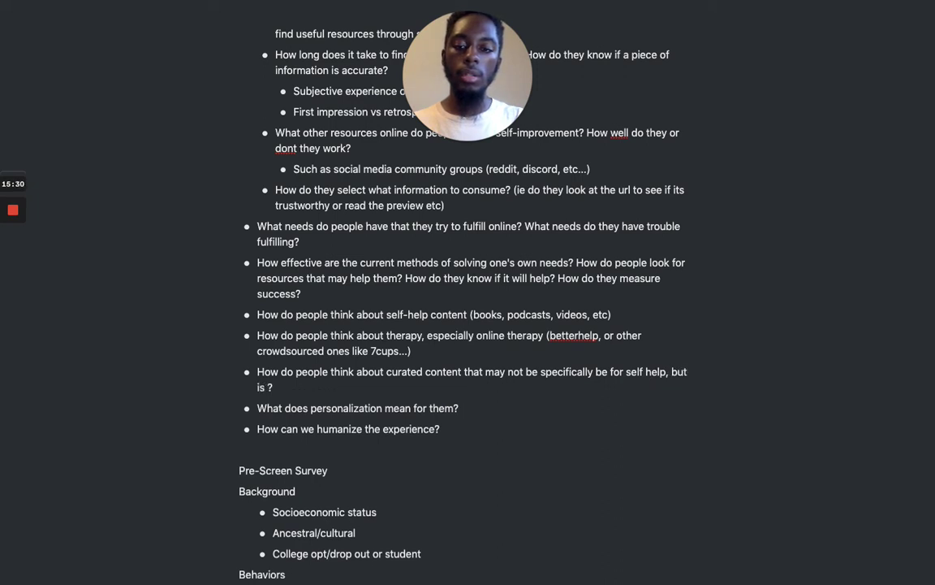
{"action": "type", "text": "helpful"}
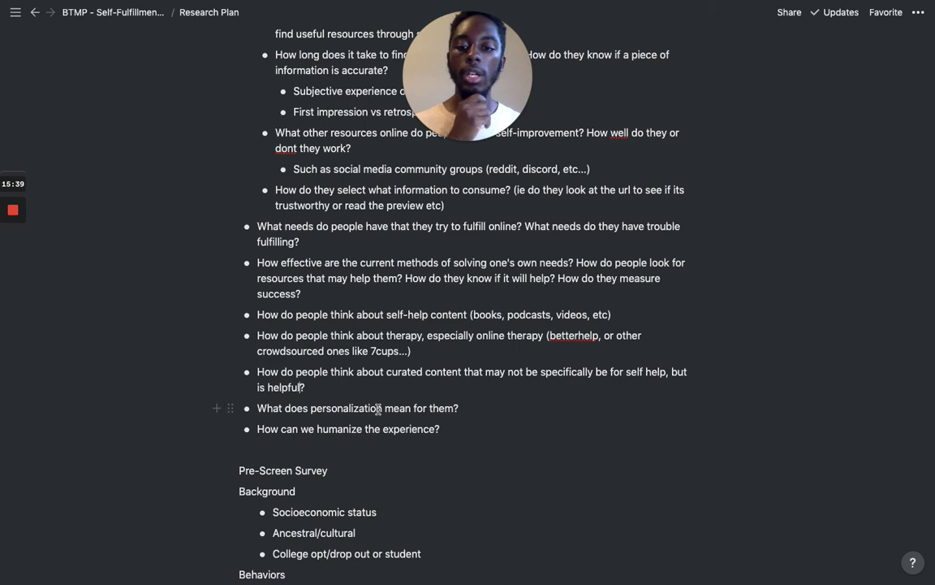
{"action": "left_click", "coordinate": [485, 415]}
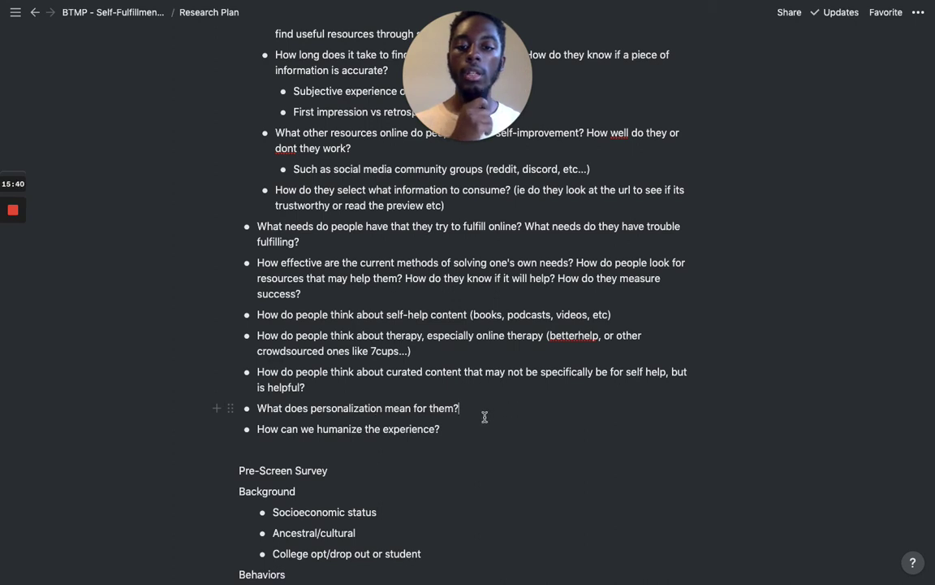
{"action": "double_click", "coordinate": [345, 409]}
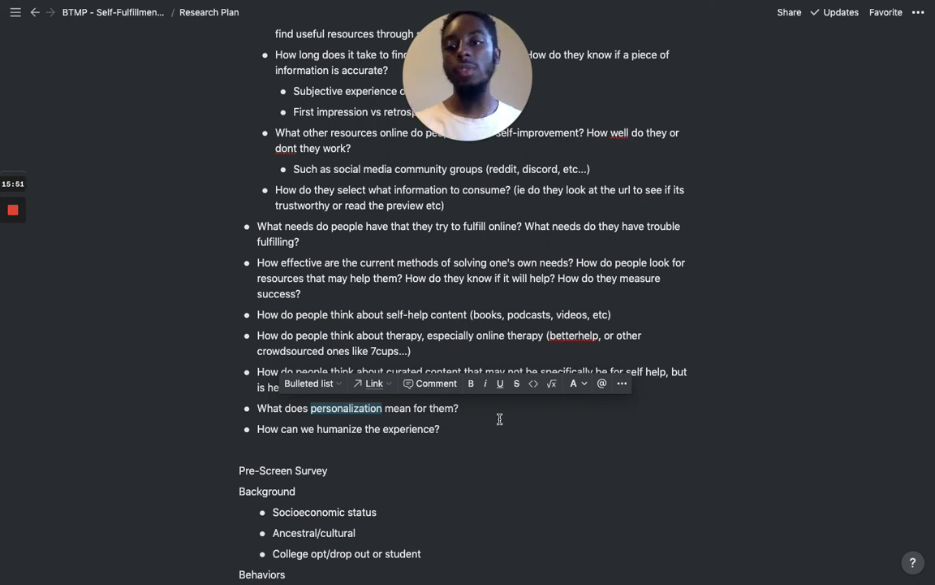
{"action": "key", "text": "Down"}
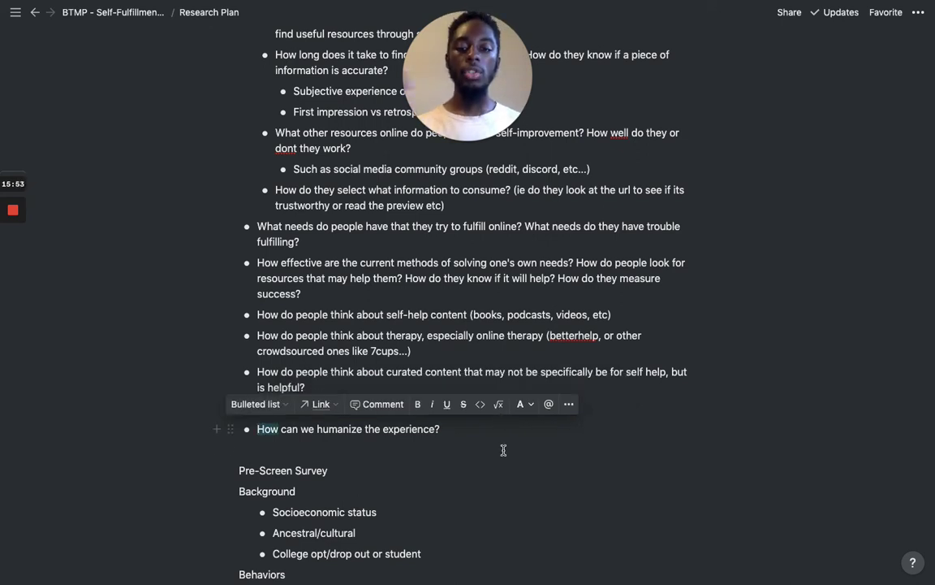
{"action": "key", "text": "Down"}
{"action": "left_click", "coordinate": [497, 408]}
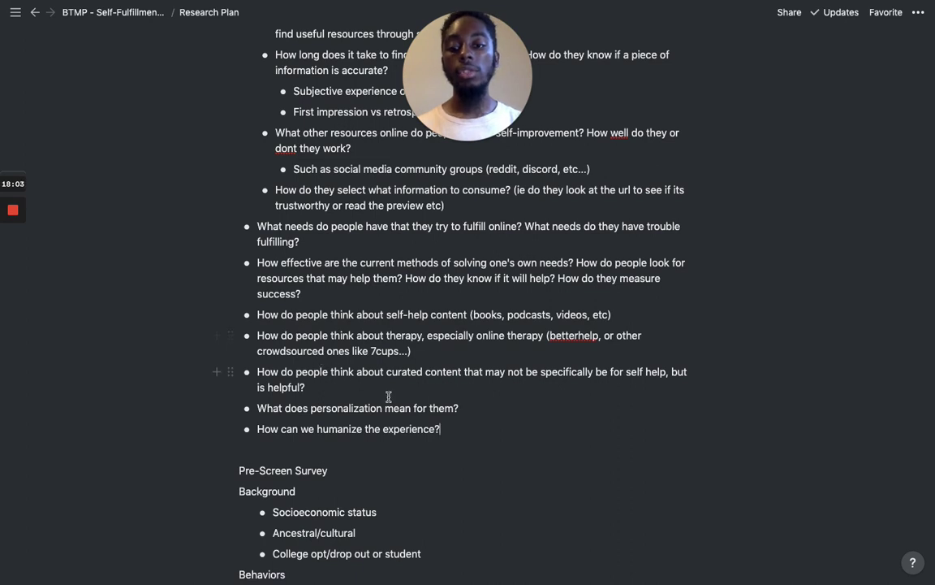
Add the sub-bullet "What makes the current experiences human or not" under the question about humanizing the experience
{"action": "key", "text": "Return"}
{"action": "key", "text": "Tab"}
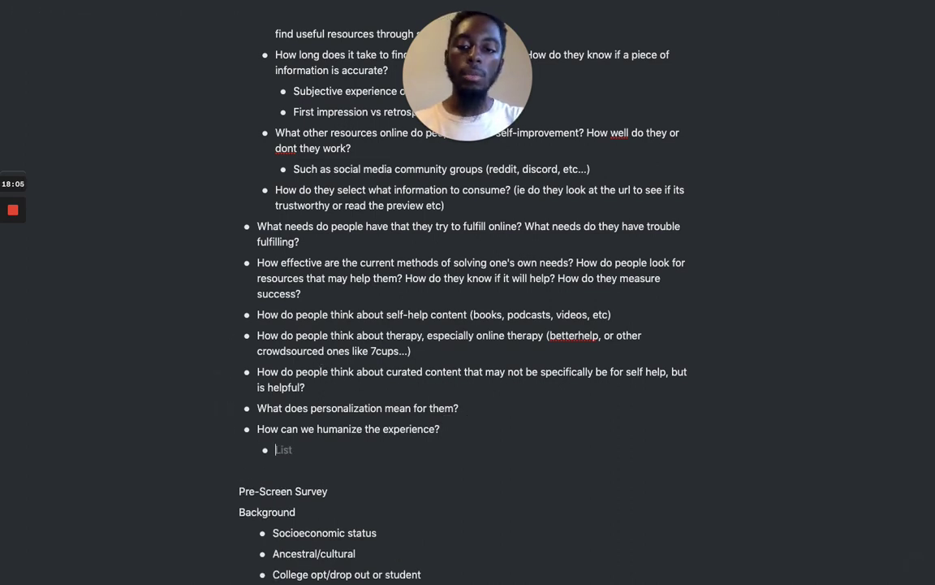
{"action": "type", "text": "What makes "}
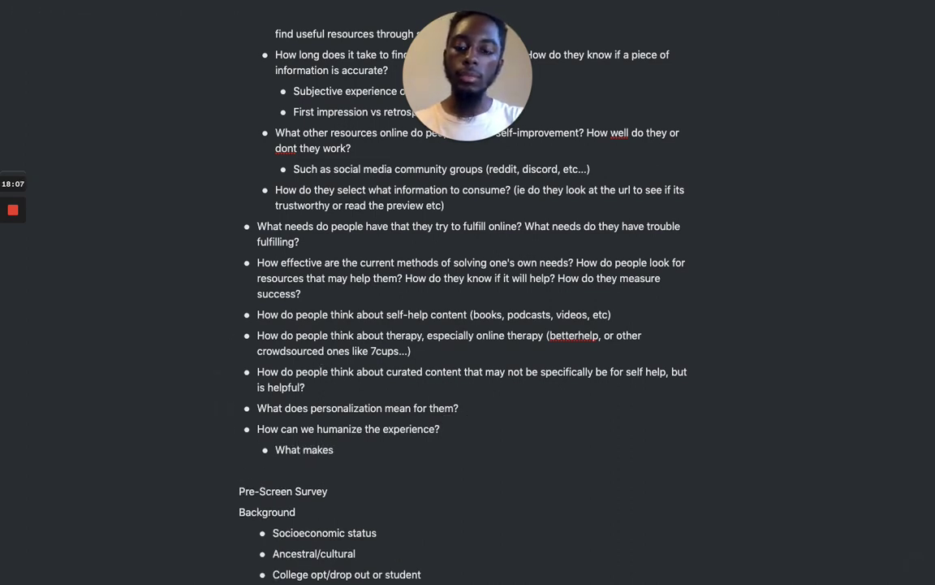
{"action": "type", "text": "the curre"}
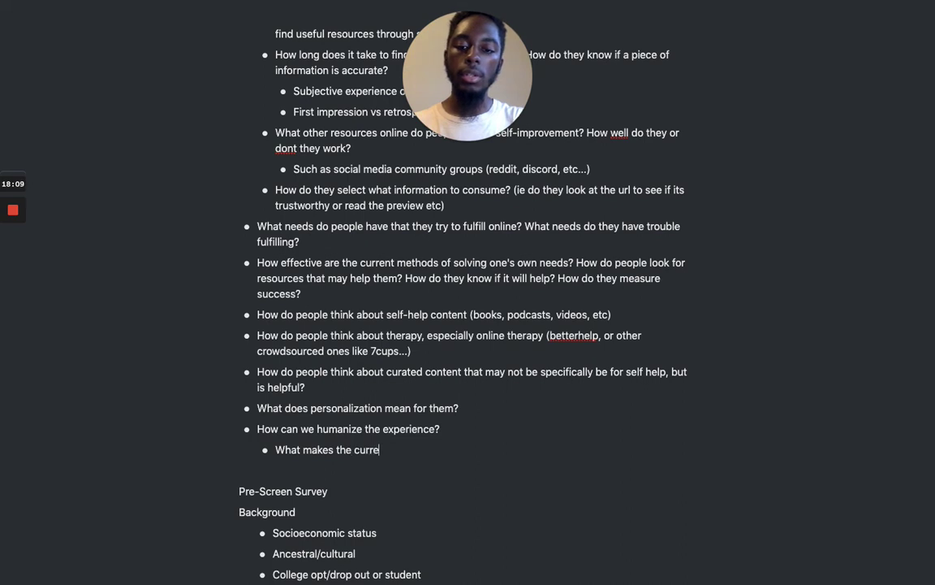
{"action": "type", "text": "nt experiences"}
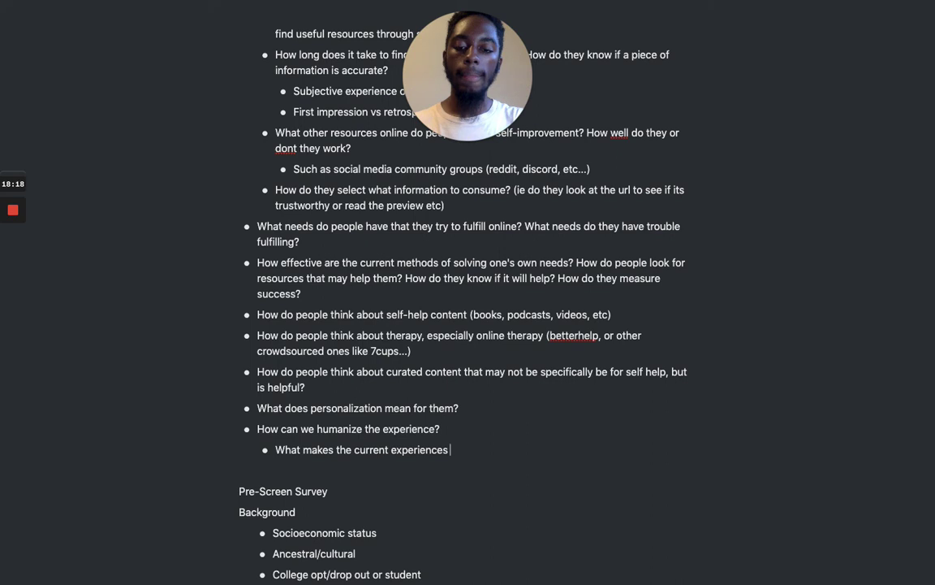
{"action": "type", "text": "hum"}
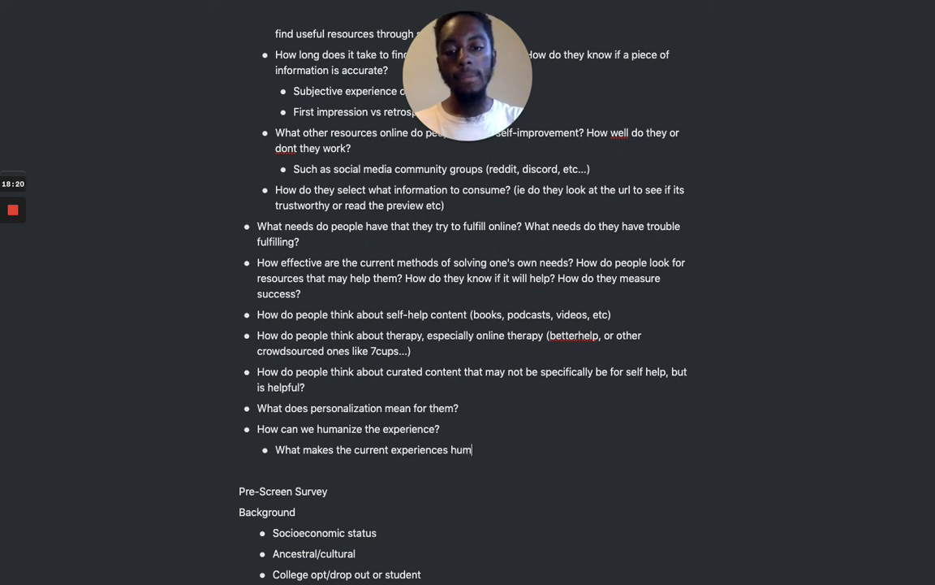
{"action": "type", "text": "an or not"}
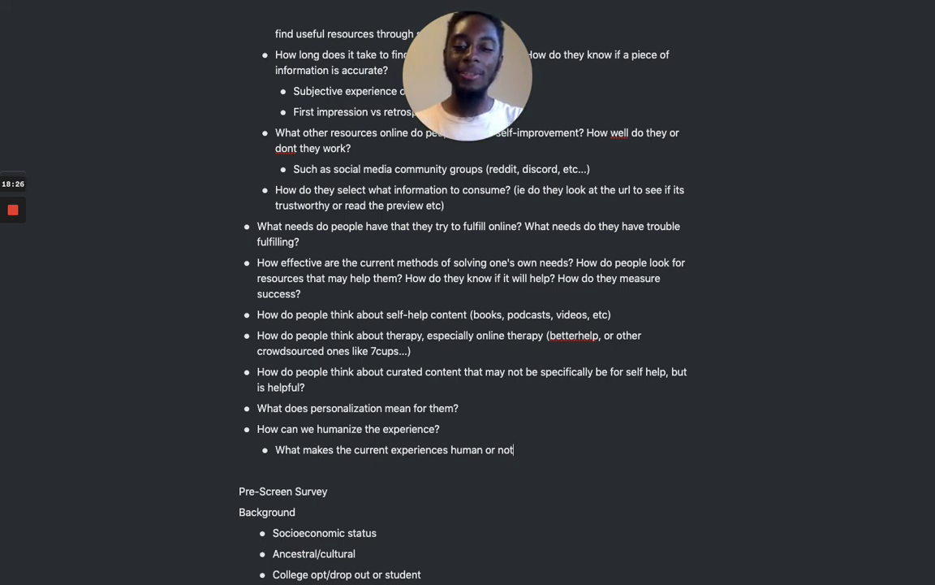
Start a second sub-bullet under the humanizing question with "What are the best parts of"
{"action": "key", "text": "Return"}
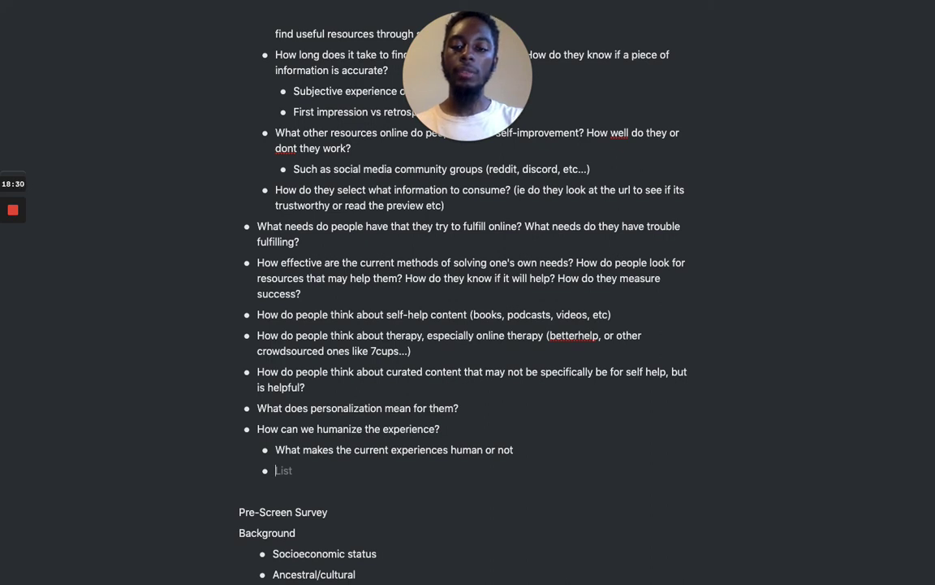
{"action": "type", "text": "What "}
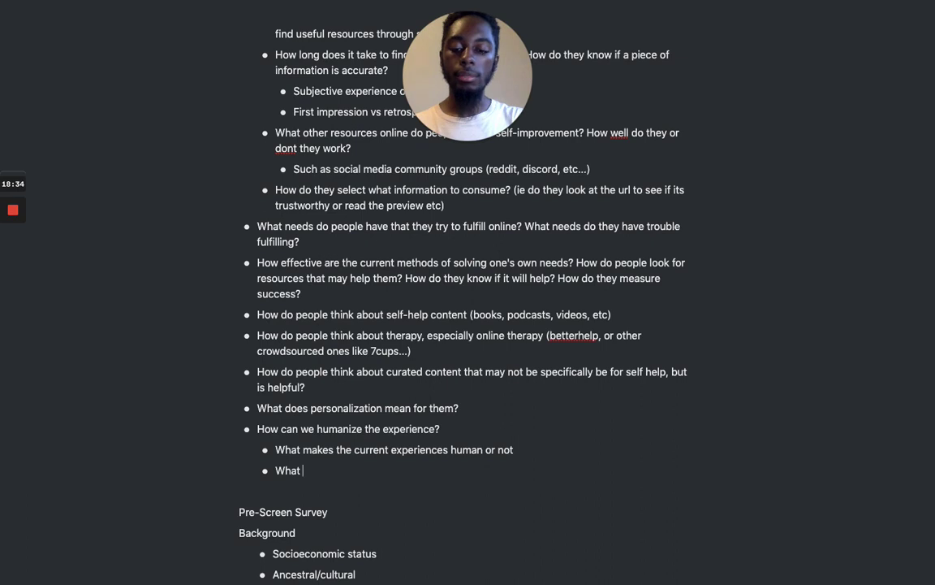
{"action": "type", "text": "are the bes"}
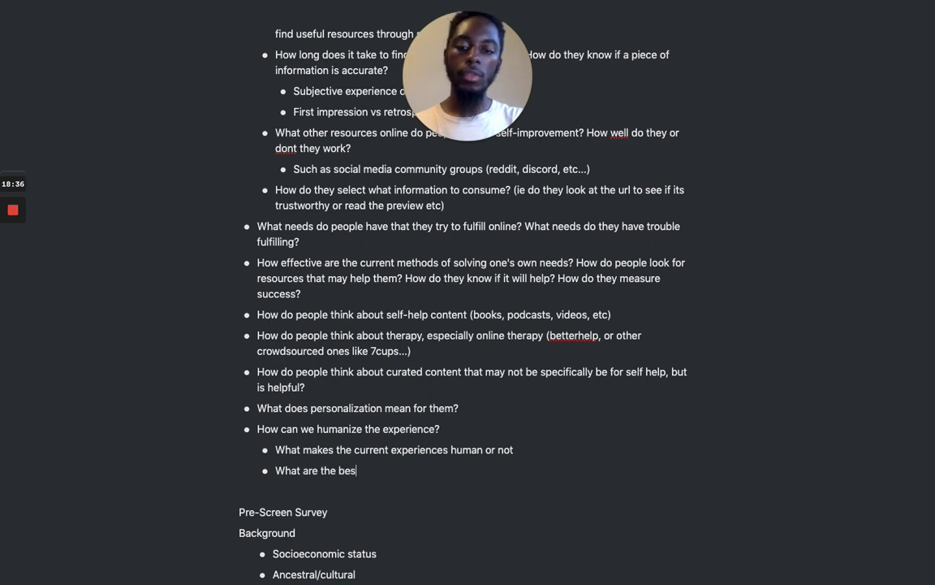
{"action": "type", "text": "t parts of"}
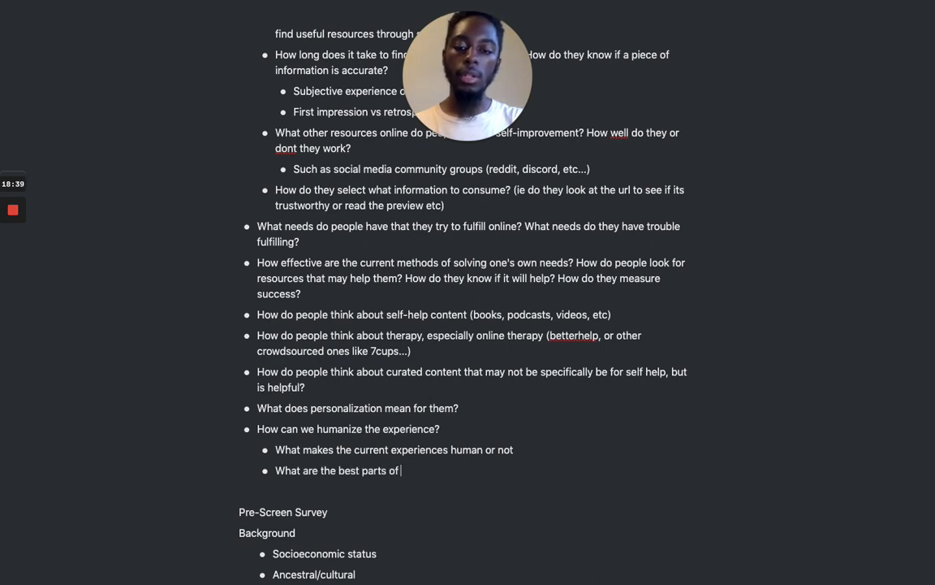
{"action": "type", "text": " online"}
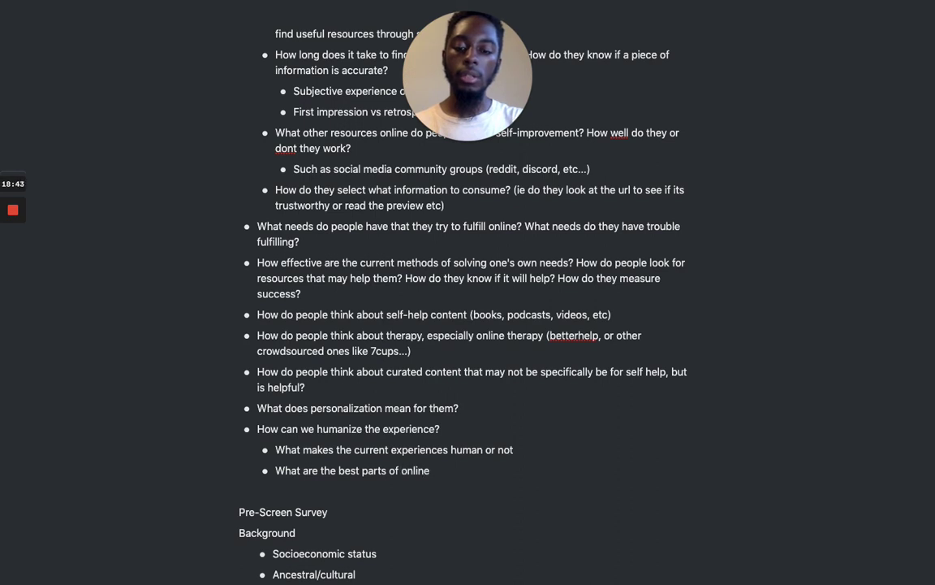
{"action": "key", "text": "BackSpace"}
{"action": "key", "text": "BackSpace"}
{"action": "key", "text": "BackSpace"}
{"action": "key", "text": "BackSpace"}
{"action": "key", "text": "BackSpace"}
{"action": "key", "text": "BackSpace"}
{"action": "key", "text": "BackSpace"}
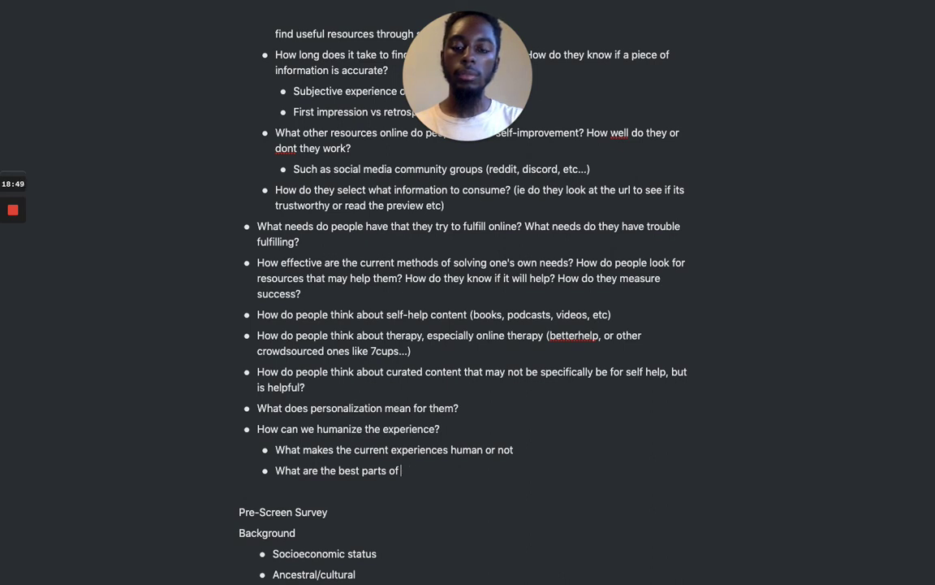
Complete the second sub-bullet with "using online resources for self help/growth", correcting the spelling of "resources"
{"action": "type", "text": "using online"}
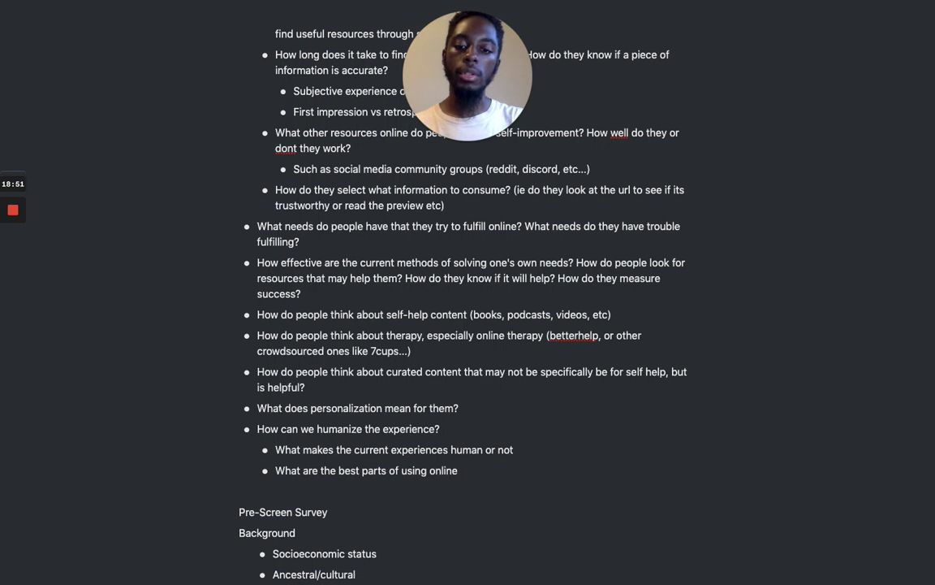
{"action": "type", "text": " resoruces for "}
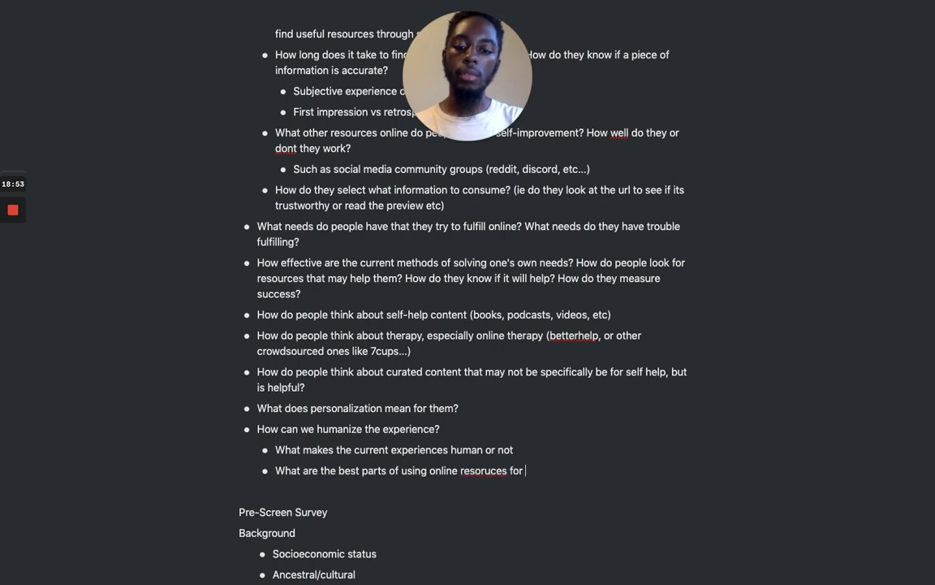
{"action": "type", "text": "self help/"}
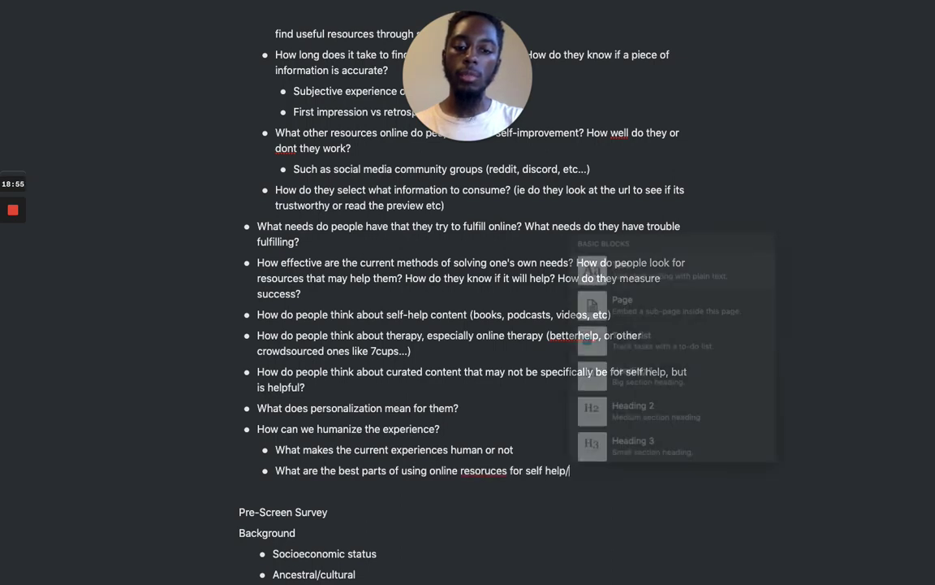
{"action": "type", "text": "growth"}
{"action": "left_click", "coordinate": [483, 470]}
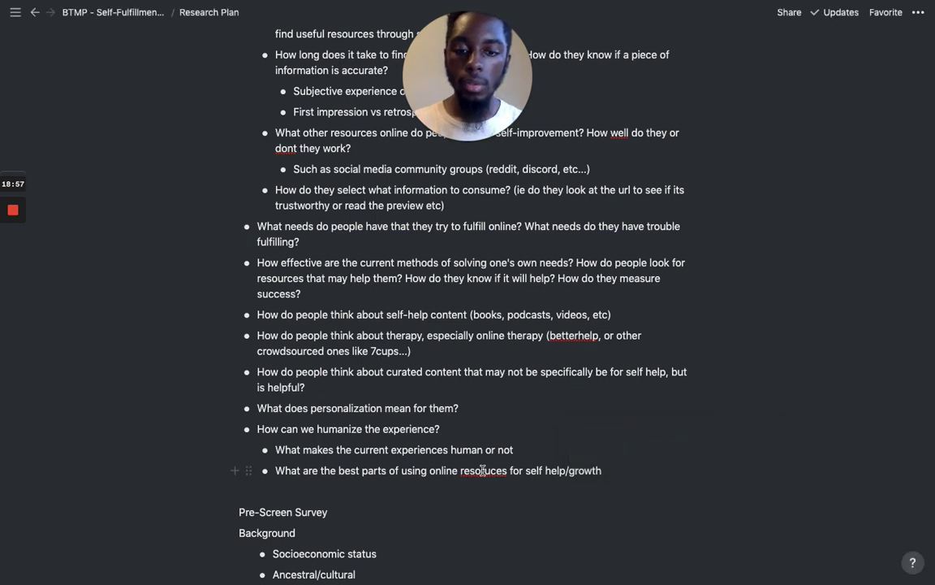
{"action": "right_click", "coordinate": [482, 470]}
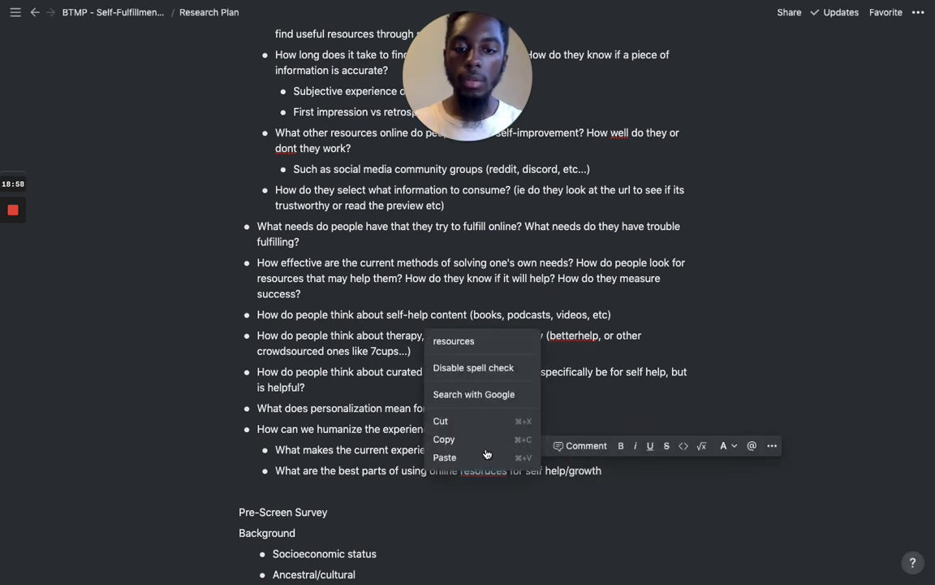
{"action": "left_click", "coordinate": [469, 342]}
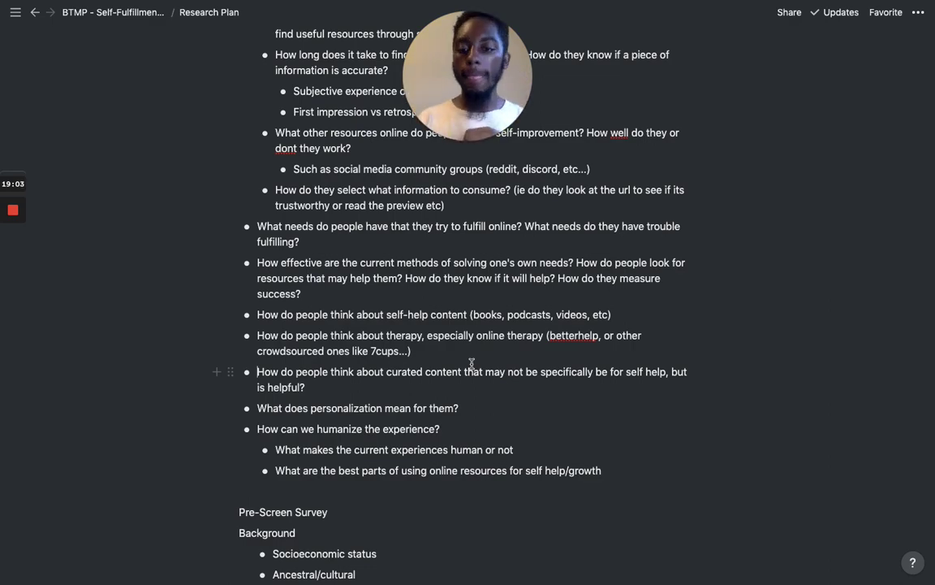
{"action": "scroll", "coordinate": [471, 363], "scroll_direction": "up", "scroll_amount": 8}
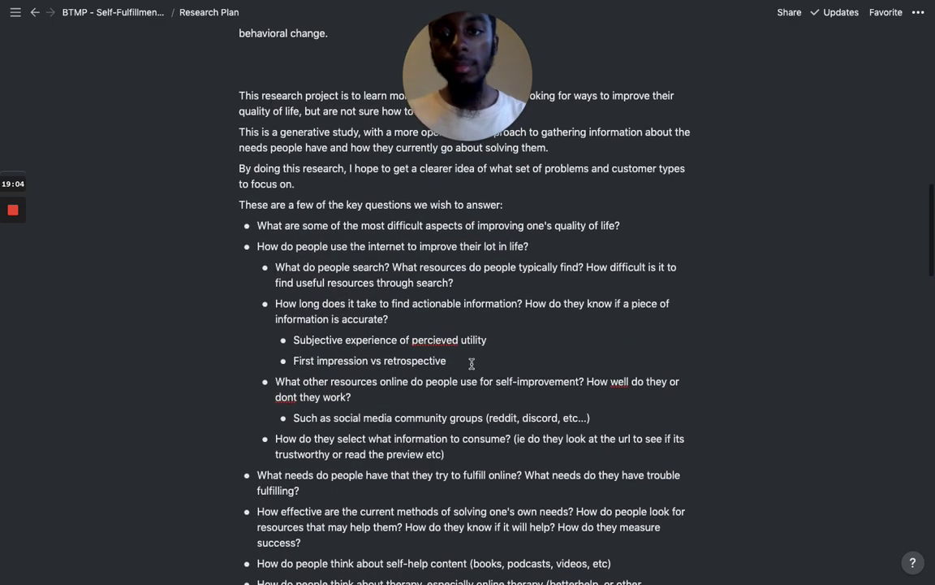
{"action": "scroll", "coordinate": [471, 363], "scroll_direction": "down", "scroll_amount": 15}
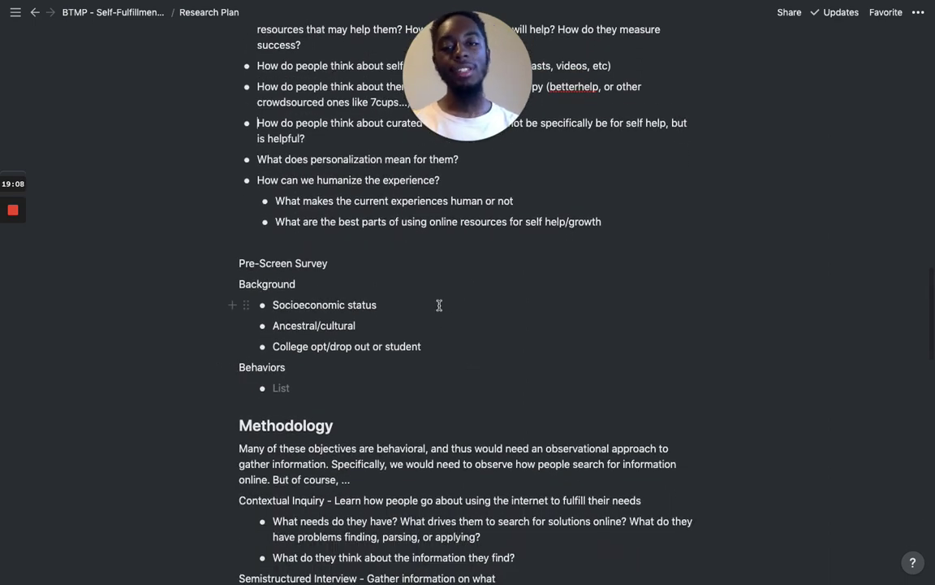
{"action": "scroll", "coordinate": [439, 305], "scroll_direction": "up", "scroll_amount": 5}
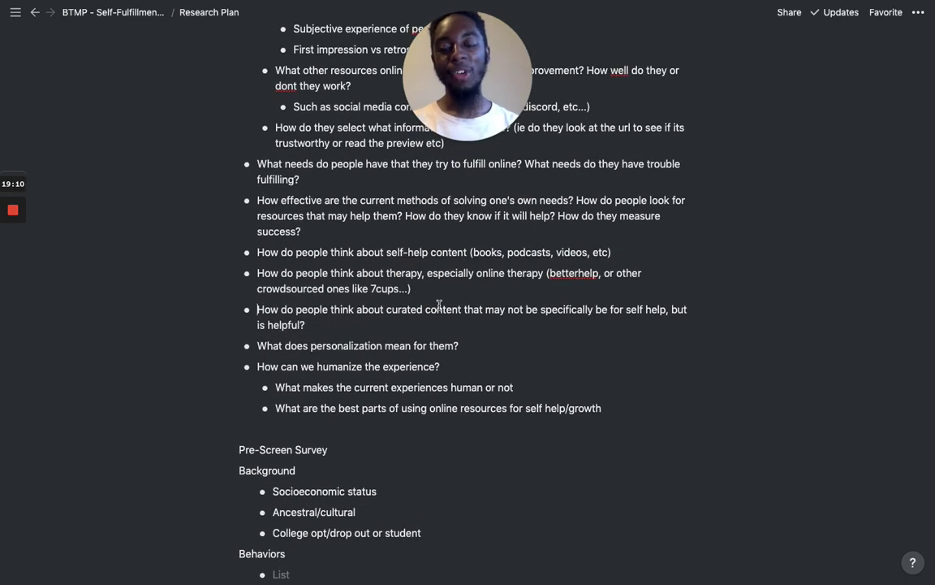
Review the research plan's key questions, Pre-Screen Survey, Methodology and Participant Profiles sections, then return to its Overview
{"action": "scroll", "coordinate": [439, 304], "scroll_direction": "up", "scroll_amount": 4}
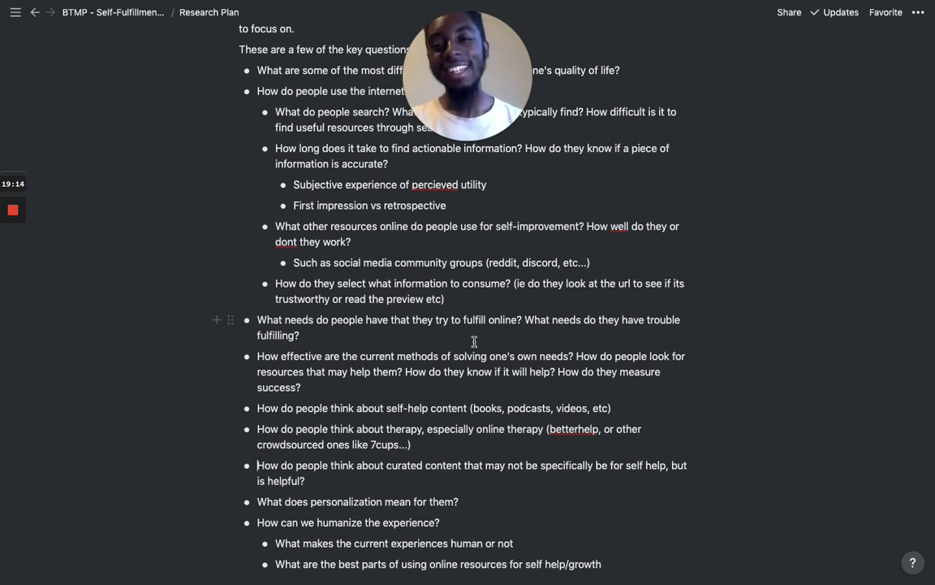
{"action": "scroll", "coordinate": [475, 342], "scroll_direction": "down", "scroll_amount": 9}
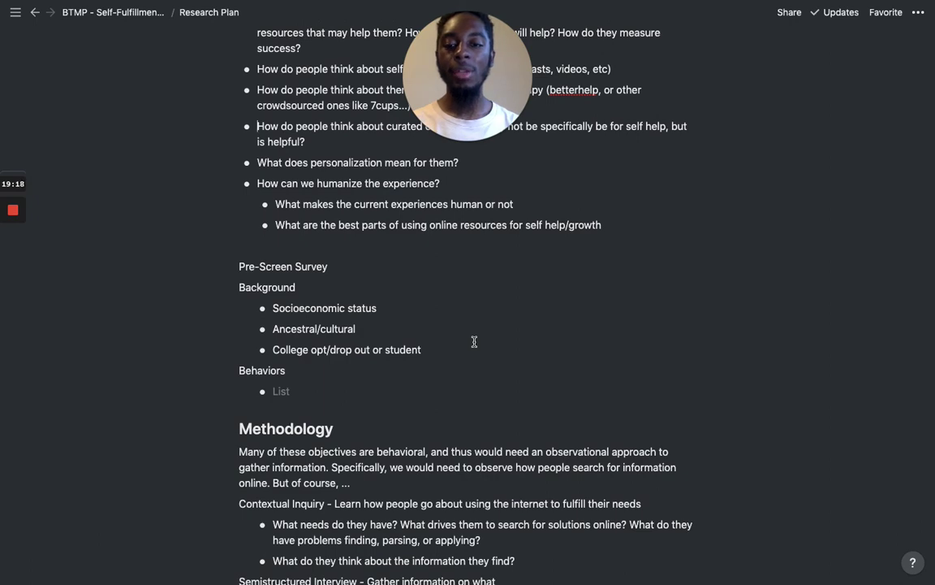
{"action": "scroll", "coordinate": [437, 459], "scroll_direction": "down", "scroll_amount": 7}
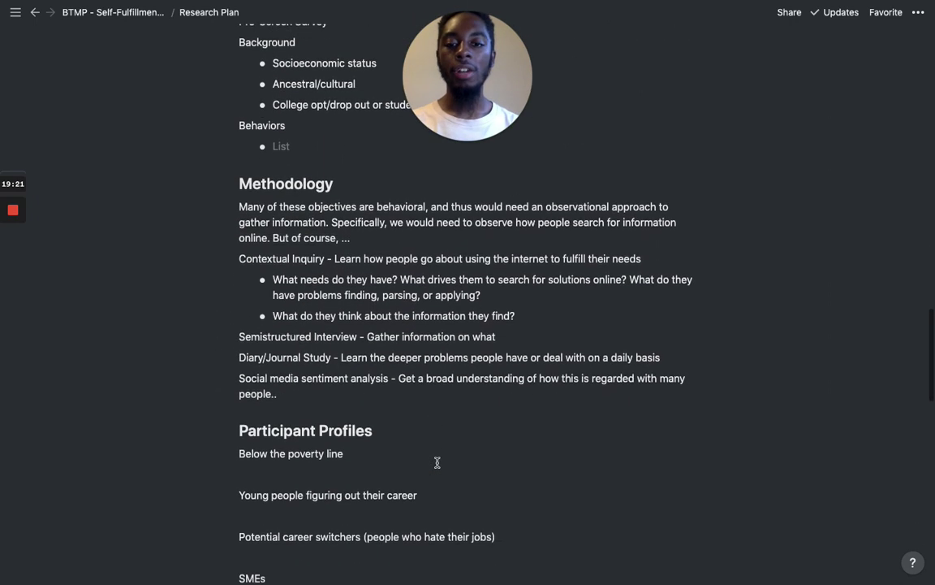
{"action": "scroll", "coordinate": [437, 463], "scroll_direction": "down", "scroll_amount": 8}
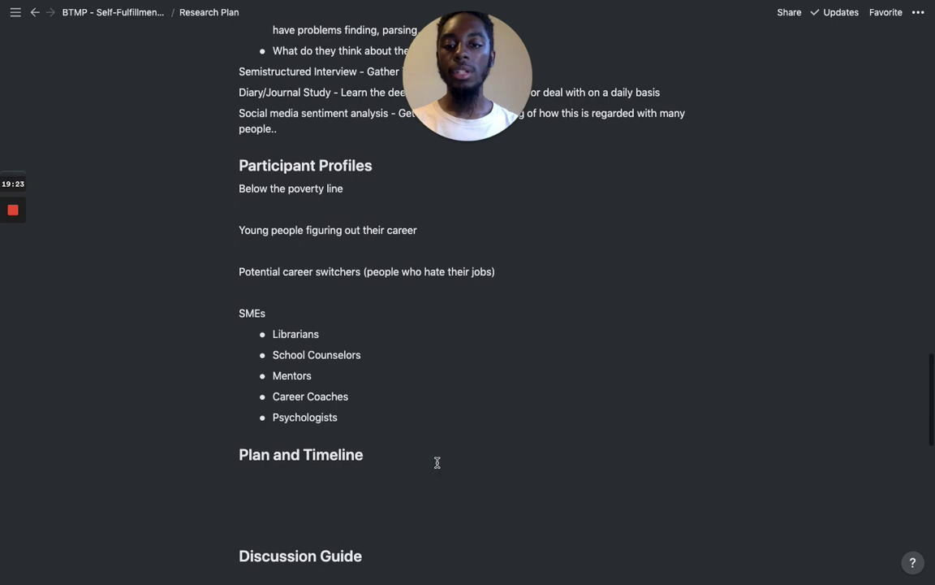
{"action": "scroll", "coordinate": [436, 462], "scroll_direction": "up", "scroll_amount": 12}
{"action": "scroll", "coordinate": [437, 462], "scroll_direction": "up", "scroll_amount": 6}
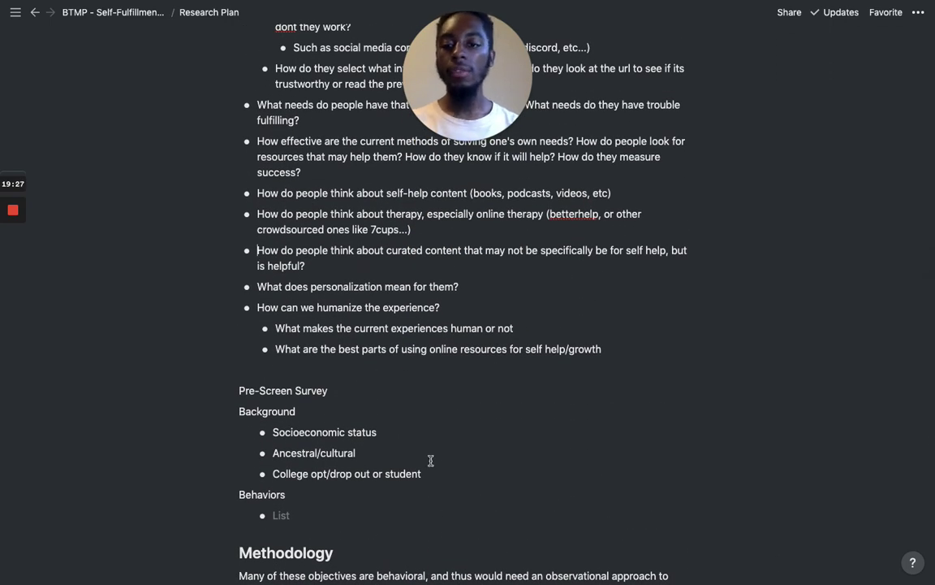
{"action": "scroll", "coordinate": [408, 300], "scroll_direction": "up", "scroll_amount": 11}
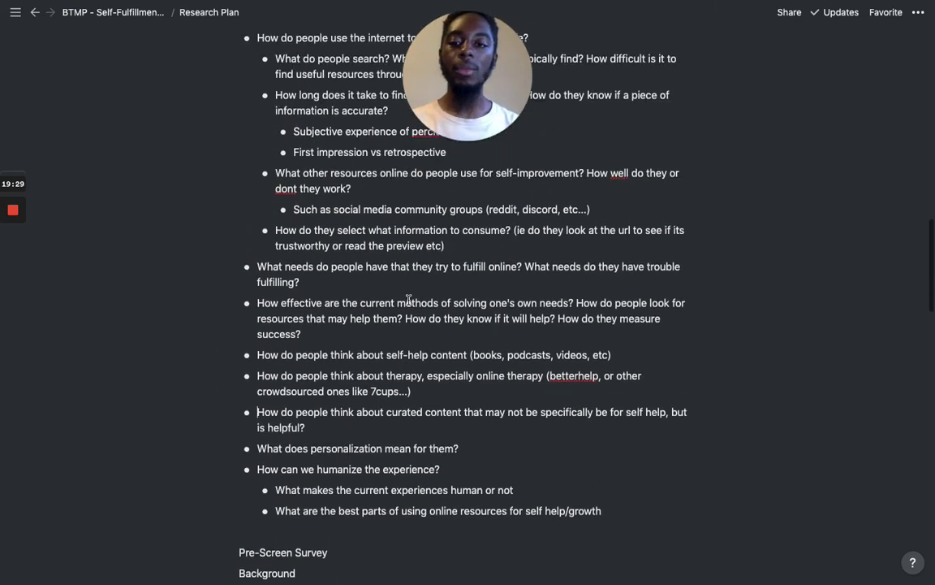
{"action": "scroll", "coordinate": [408, 301], "scroll_direction": "down", "scroll_amount": 12}
{"action": "scroll", "coordinate": [408, 301], "scroll_direction": "down", "scroll_amount": 2}
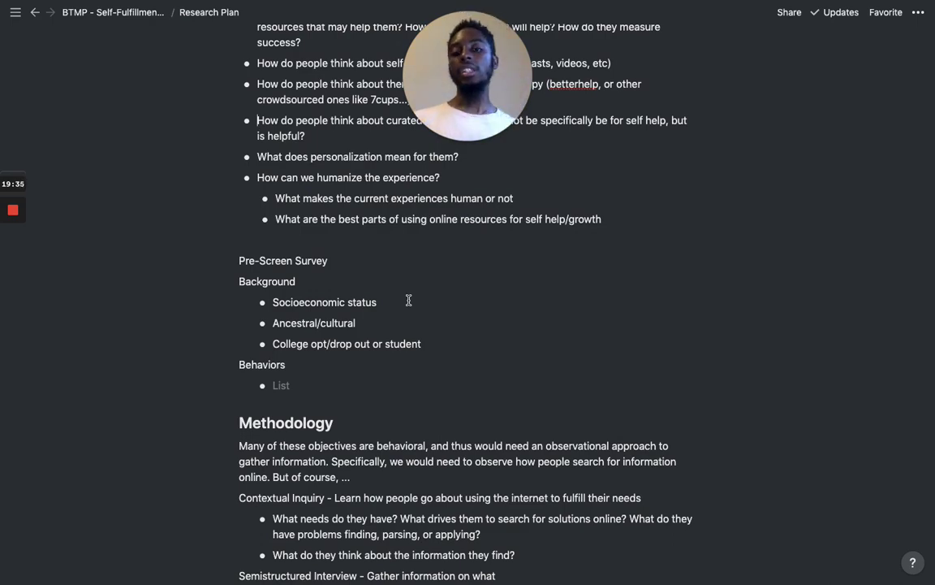
{"action": "scroll", "coordinate": [408, 300], "scroll_direction": "up", "scroll_amount": 15}
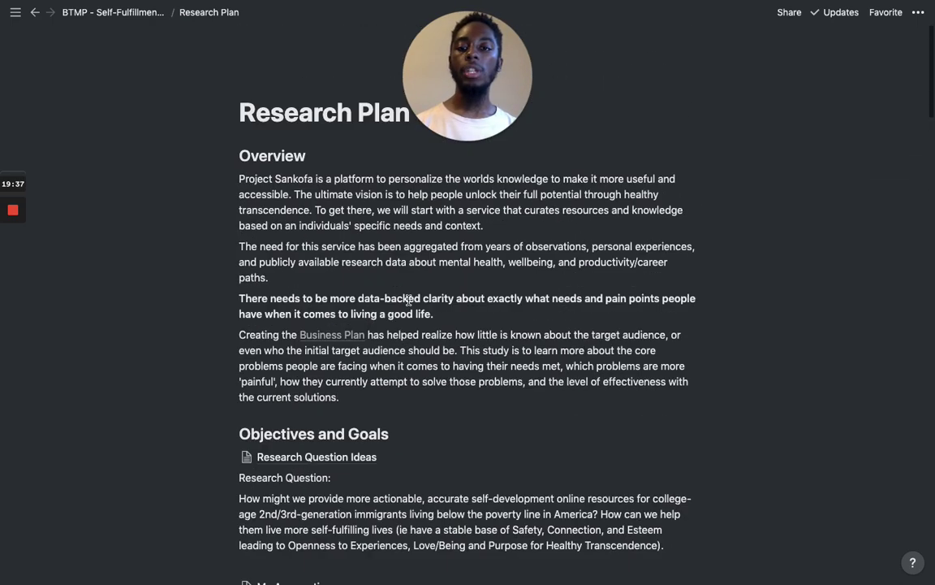